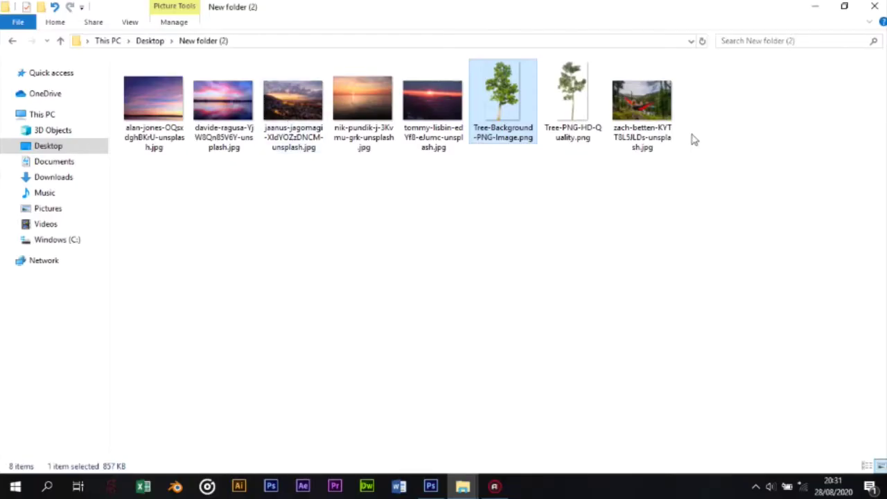
Bring the Photoshop window to the front over the source images folder.
left_click_drag(642, 104, 582, 498)
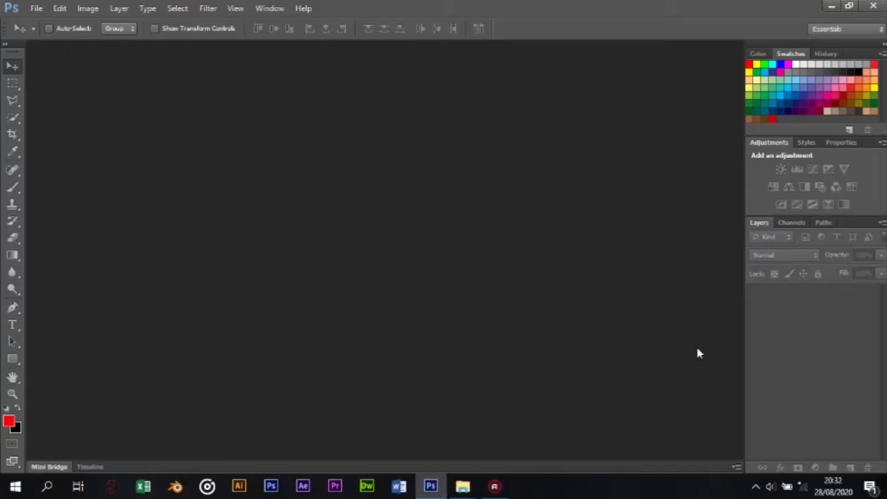
Create a new blank portrait document, Untitled-1, with the default settings.
left_click(832, 5)
left_click(431, 485)
left_click(36, 9)
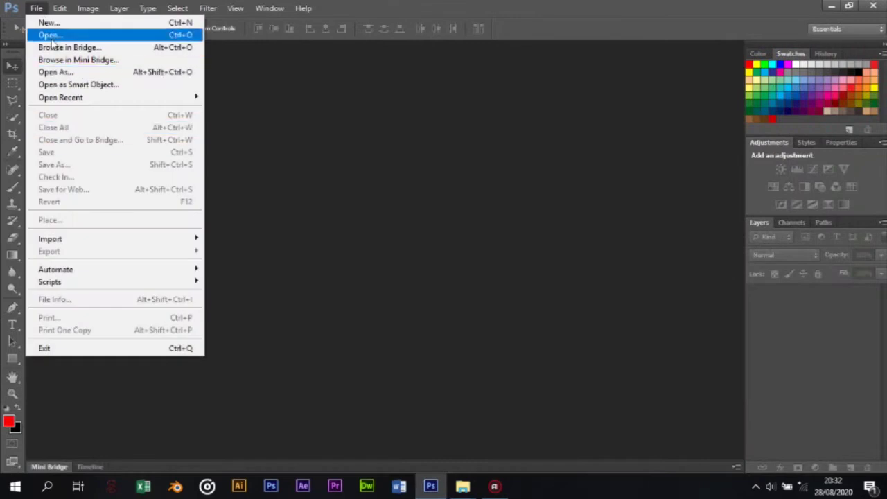
left_click(48, 22)
left_click(566, 112)
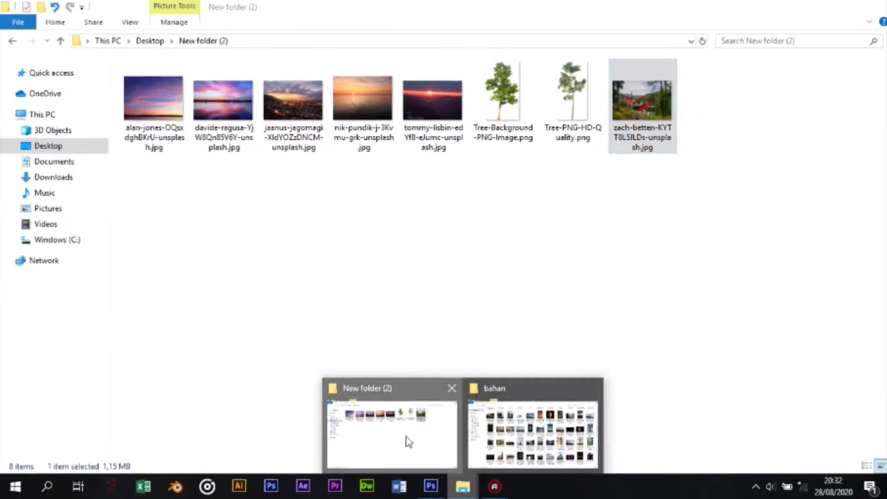
Place the sunset city photo on the canvas, move it lower and commit it.
left_click(406, 440)
mouse_move(293, 103)
left_mouse_down()
mouse_move(481, 439)
mouse_move(386, 312)
left_mouse_up()
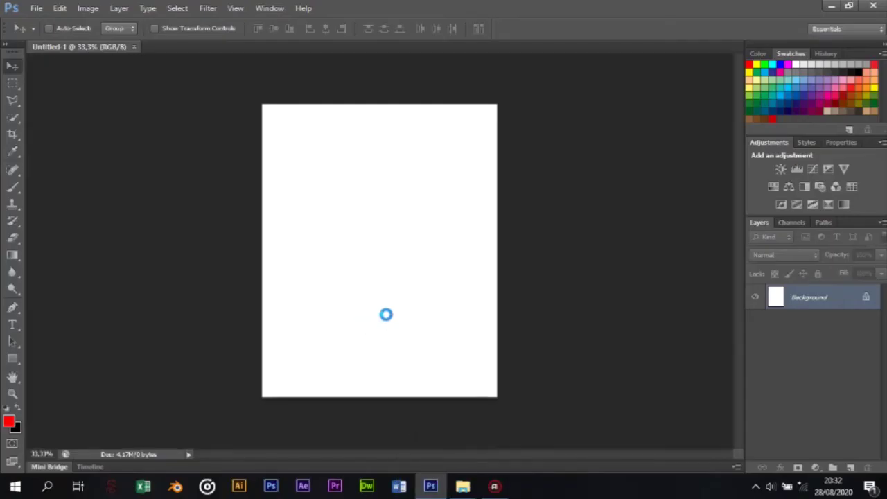
left_click_drag(473, 338, 484, 340)
key("Return")
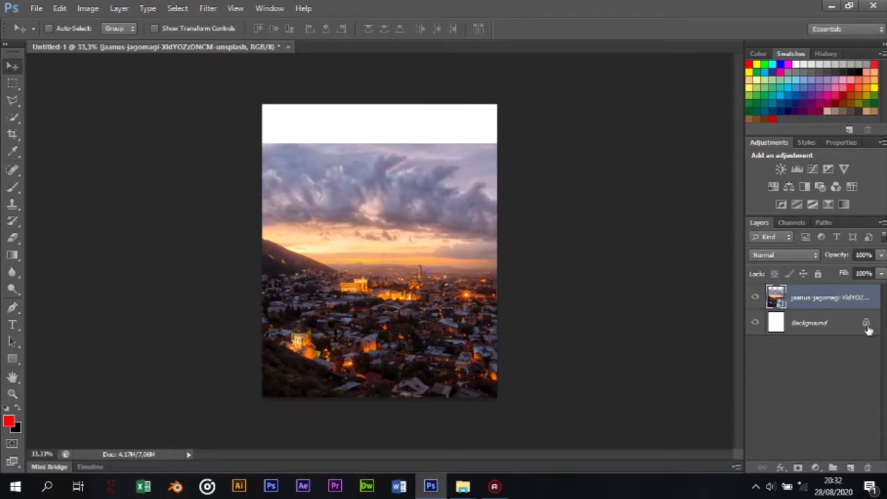
Place the hammock photo above the city, enlarge it, and add a layer mask.
left_click(832, 6)
mouse_move(641, 99)
left_mouse_down()
mouse_move(455, 260)
mouse_move(458, 317)
left_mouse_up()
mouse_move(263, 237)
left_mouse_down()
mouse_move(242, 234)
mouse_move(227, 214)
left_mouse_up()
key("Return")
scroll(445, 289, "up", 1)
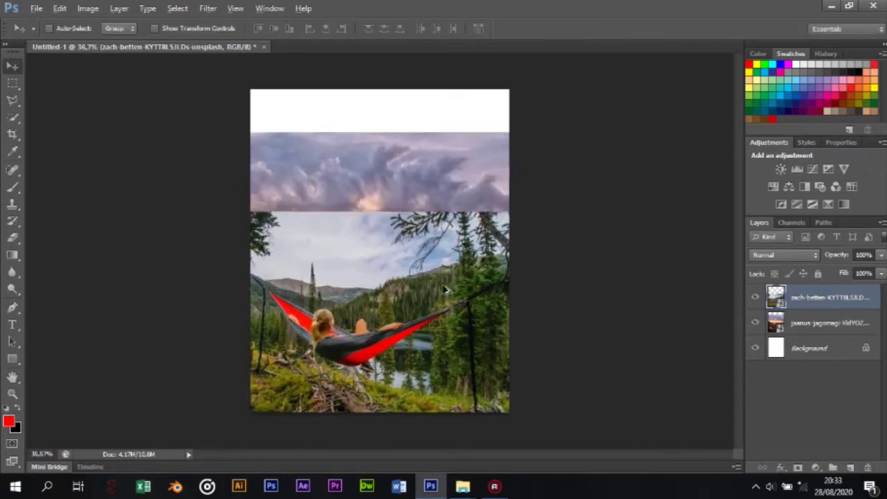
scroll(445, 290, "up", 3)
left_click(797, 468)
Choose the Pen tool and start the outline at the hammock's end.
scroll(121, 267, "up", 2)
scroll(121, 267, "up", 2)
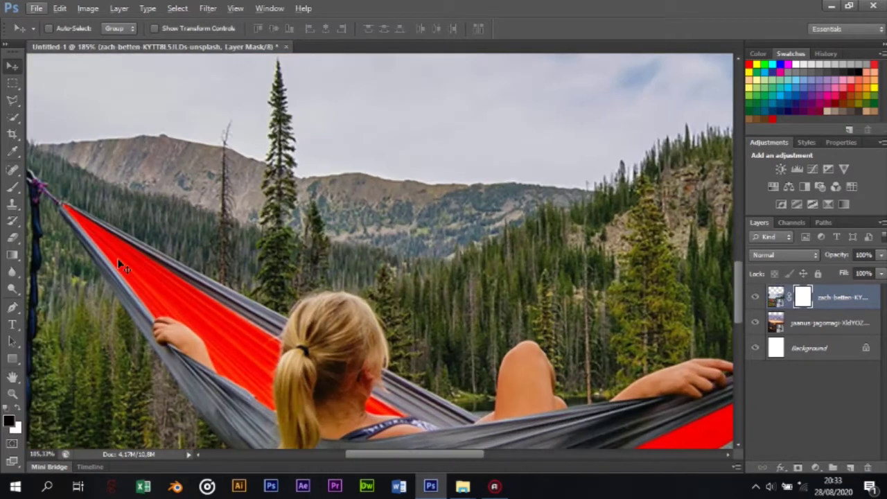
left_click(12, 307)
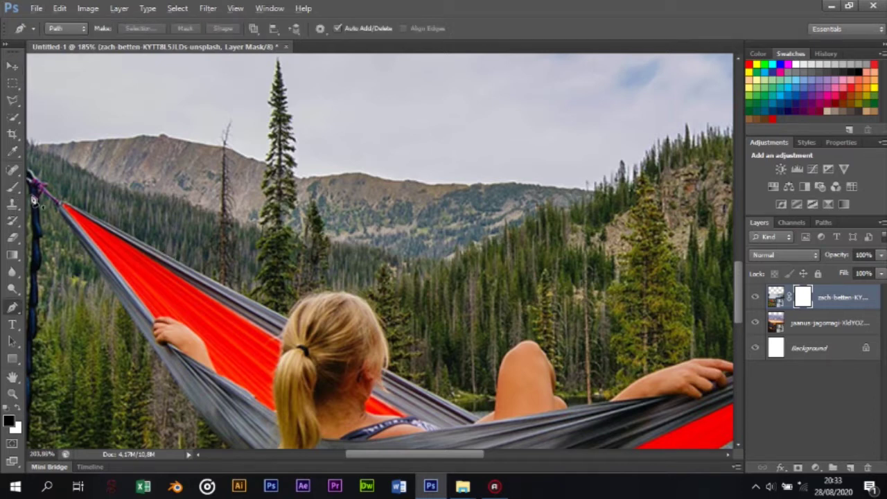
scroll(35, 198, "up", 2)
left_click(92, 218)
scroll(278, 305, "down", 1)
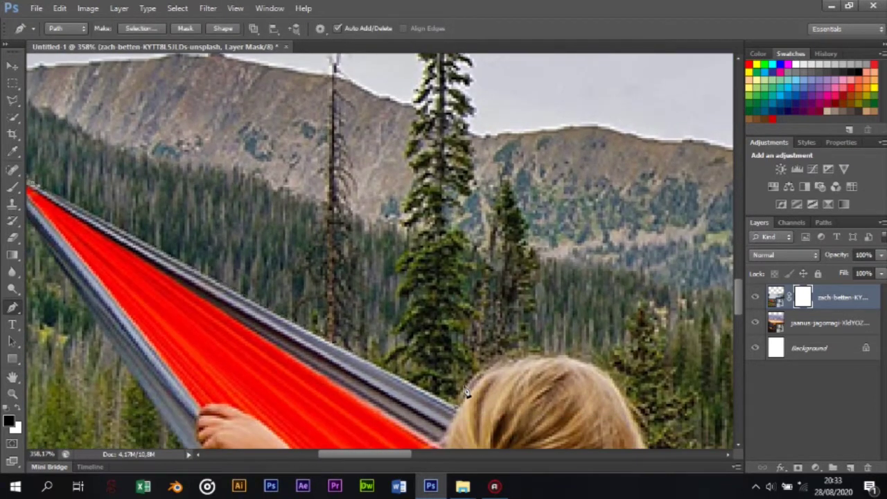
scroll(637, 333, "down", 1)
scroll(647, 356, "down", 1)
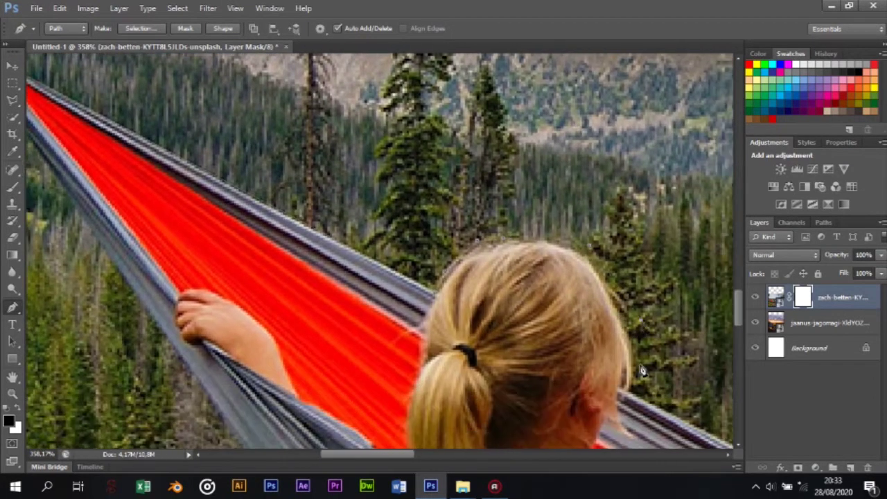
scroll(619, 388, "up", 2)
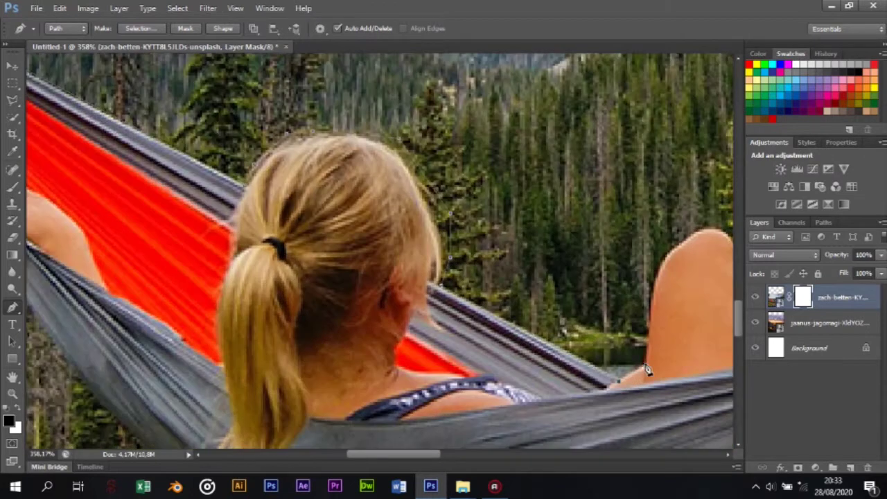
scroll(644, 284, "down", 1)
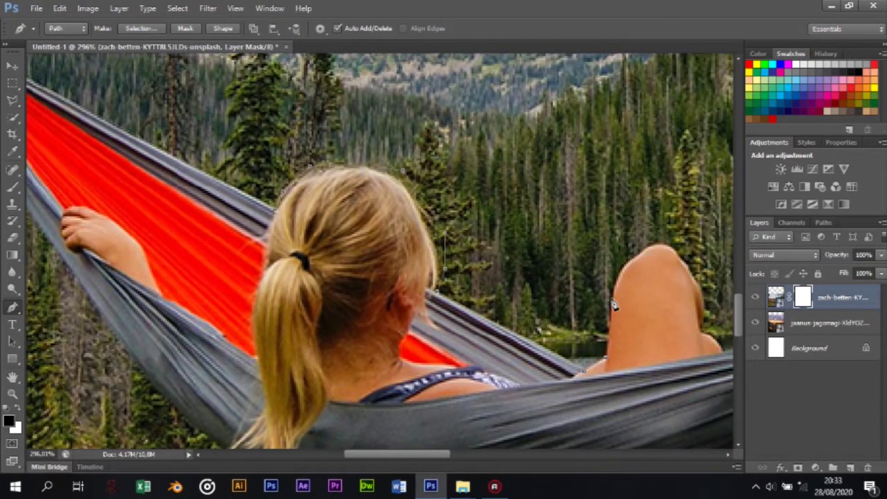
Trace the path around the girl's knee, hammock and straps, then load it as a selection.
left_click_drag(618, 263, 640, 258)
scroll(703, 304, "down", 1)
scroll(623, 326, "up", 2)
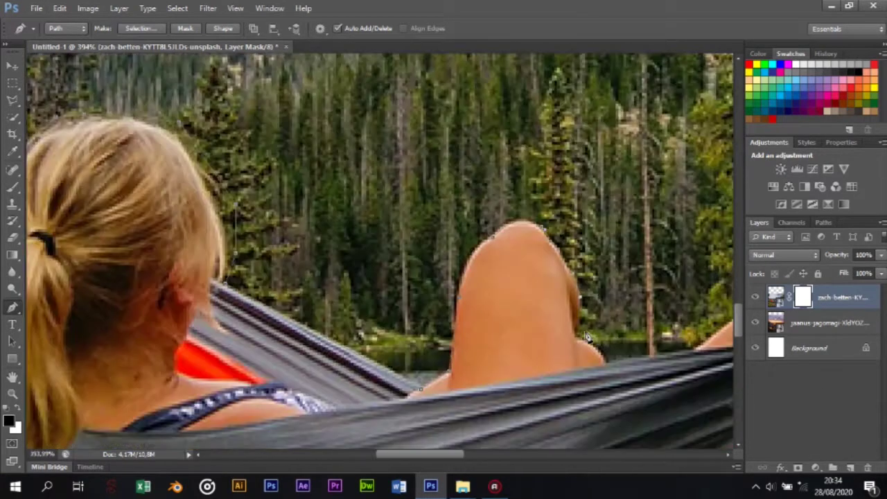
scroll(573, 343, "up", 1)
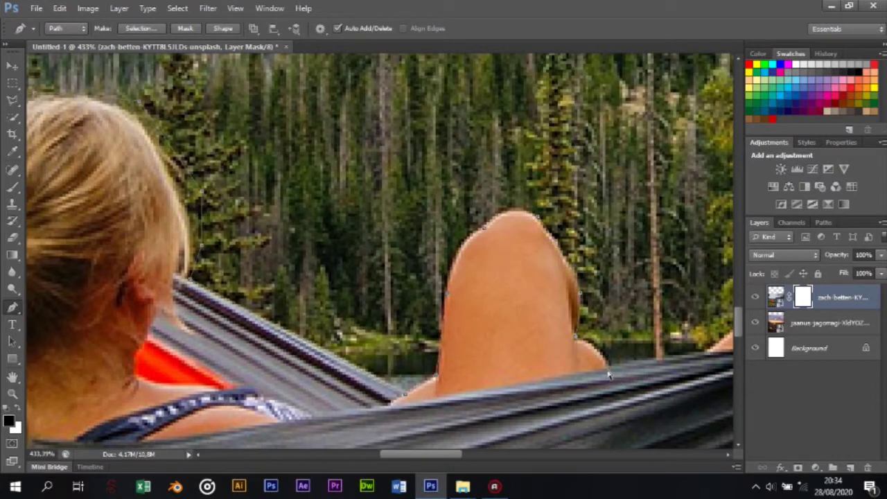
scroll(623, 363, "right", 2)
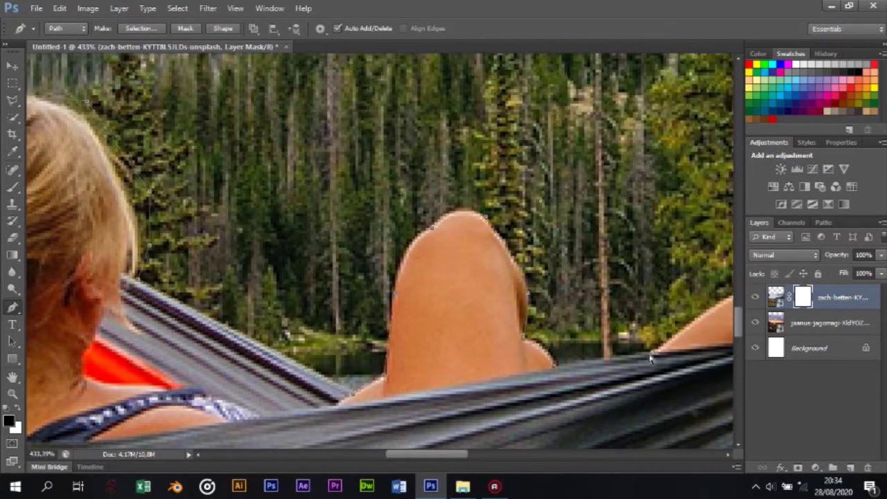
scroll(652, 357, "right", 6)
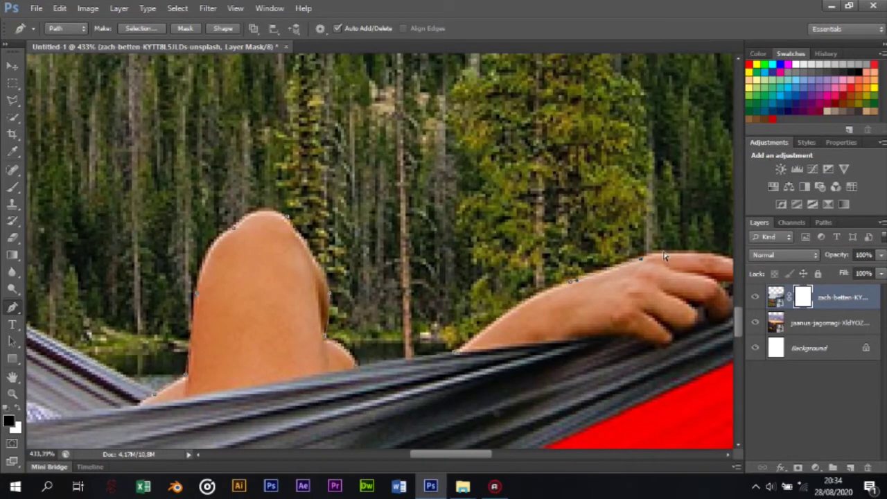
scroll(603, 261, "right", 3)
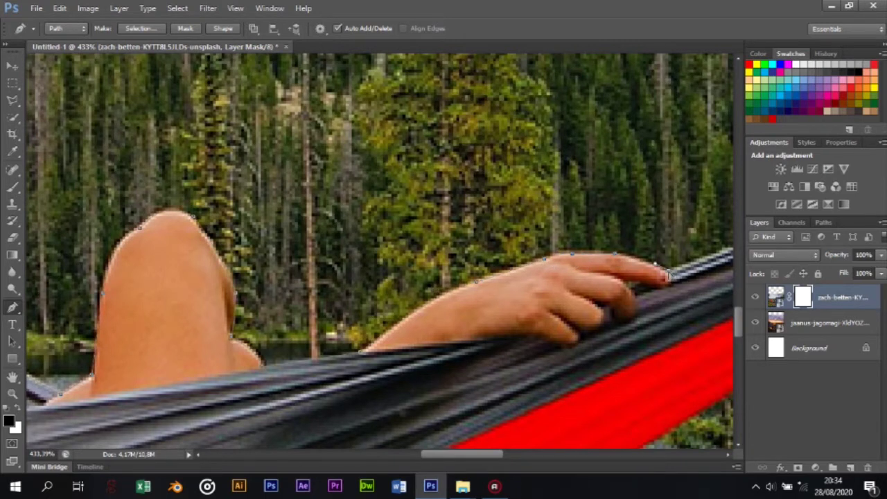
scroll(669, 275, "down", 10)
scroll(567, 250, "up", 8)
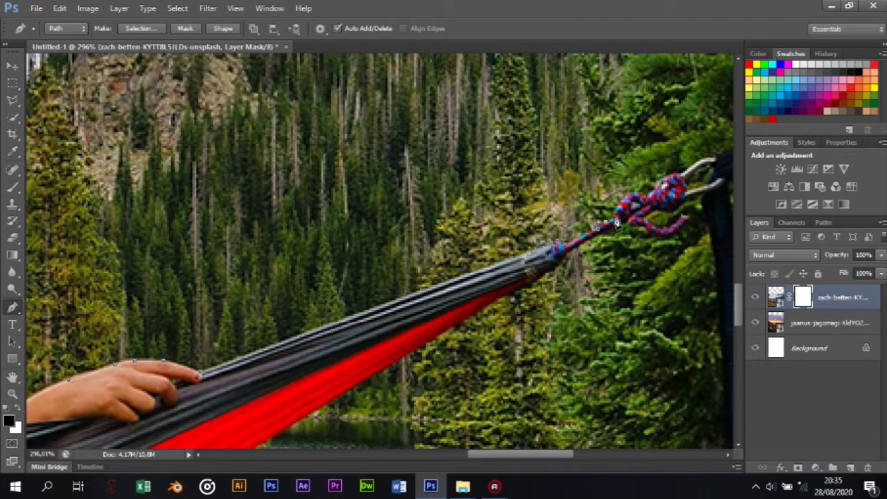
scroll(609, 182, "right", 2)
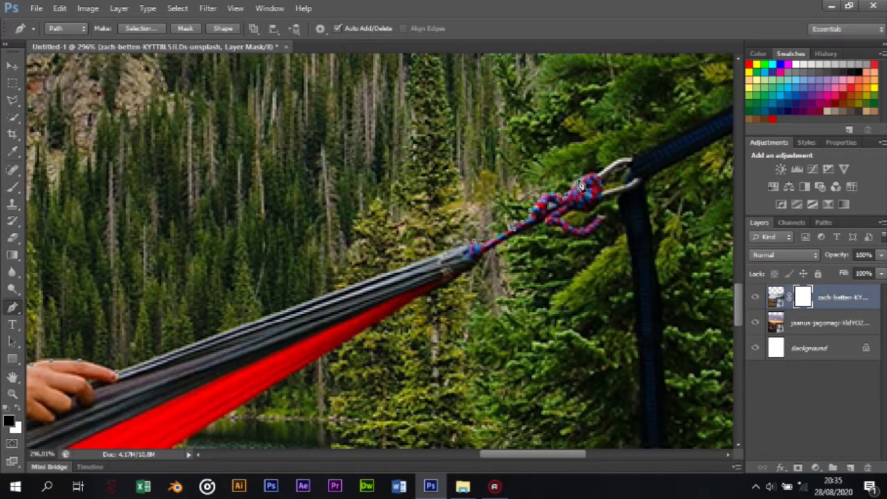
scroll(599, 172, "right", 2)
scroll(589, 173, "right", 2)
scroll(554, 173, "right", 2)
scroll(532, 173, "up", 2)
scroll(568, 156, "down", 3)
scroll(602, 144, "down", 1)
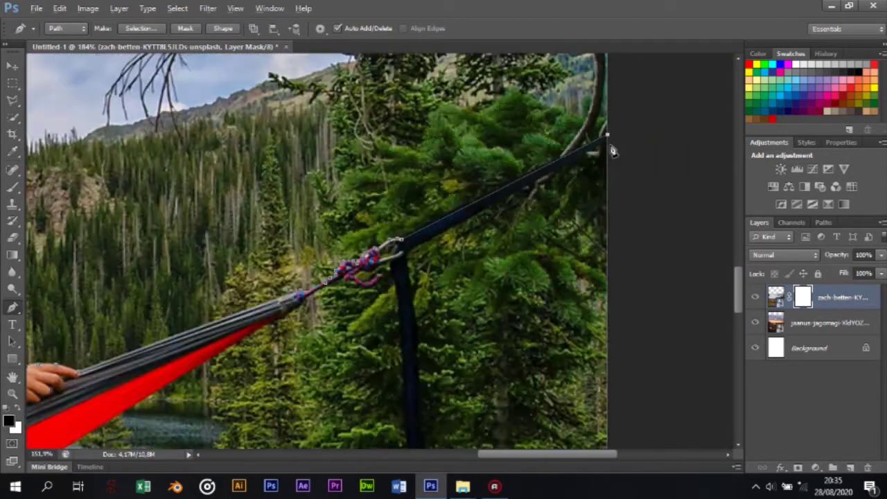
scroll(609, 148, "down", 2)
scroll(242, 97, "up", 1)
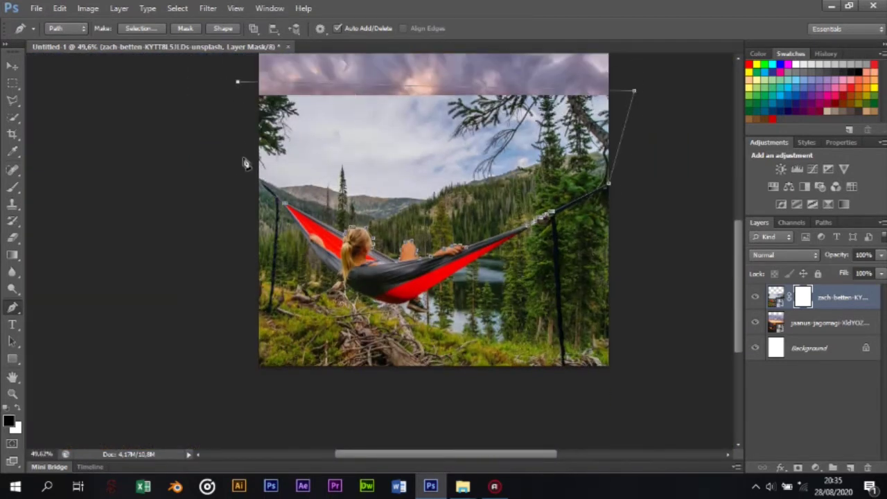
scroll(247, 163, "up", 4)
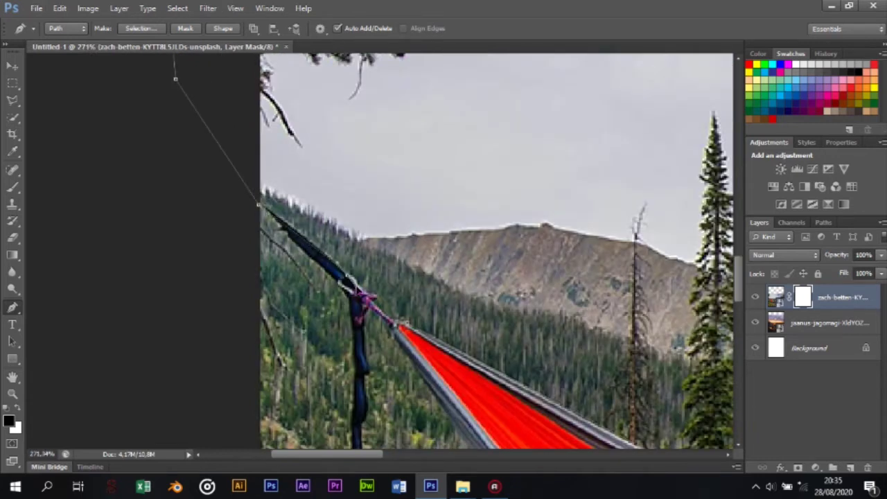
scroll(352, 284, "up", 2)
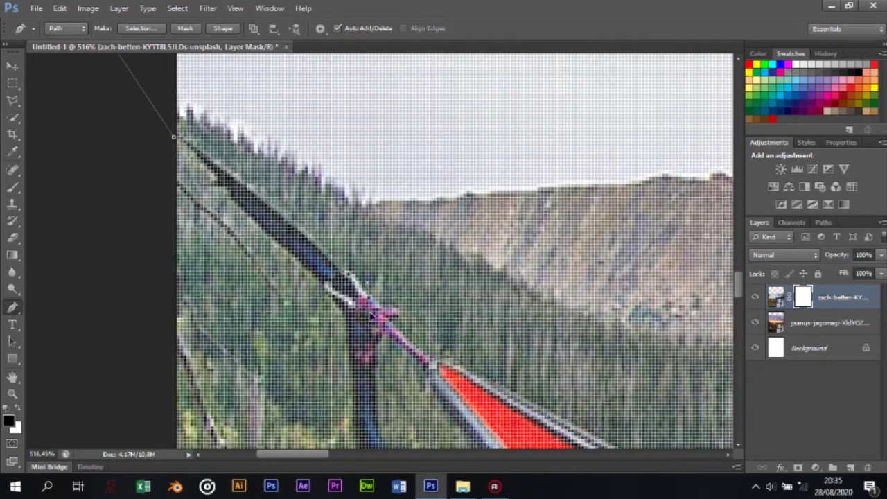
scroll(385, 305, "down", 1)
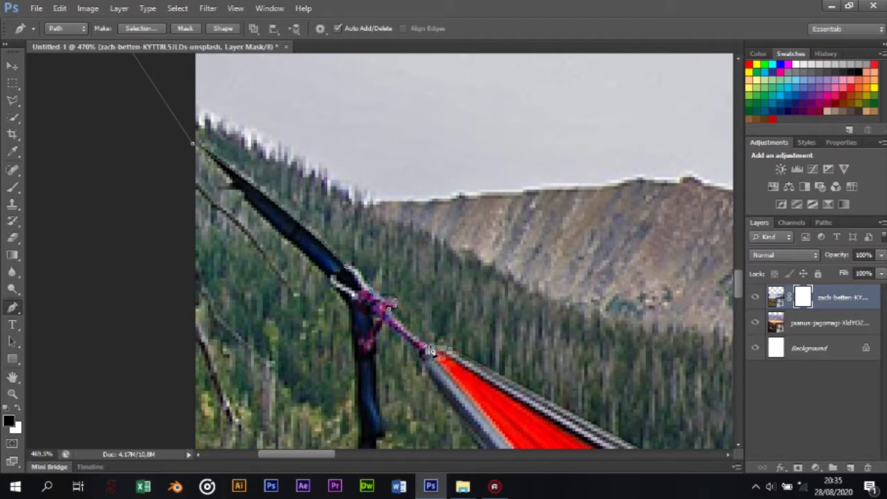
scroll(431, 351, "down", 5)
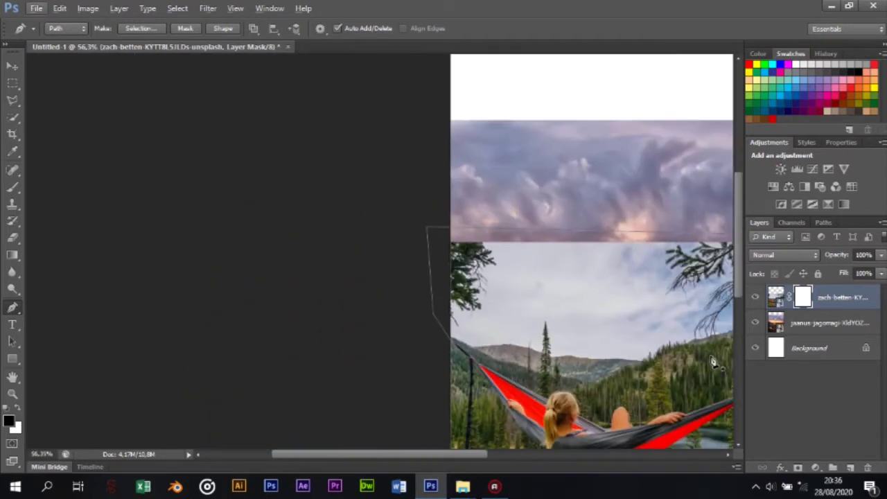
scroll(431, 351, "down", 2)
key("ctrl+Return")
Brush on the mask to hide the forest sky and reveal the sunset city, then deselect.
key("b")
mouse_move(235, 229)
left_mouse_down()
mouse_move(415, 291)
mouse_move(254, 217)
left_mouse_up()
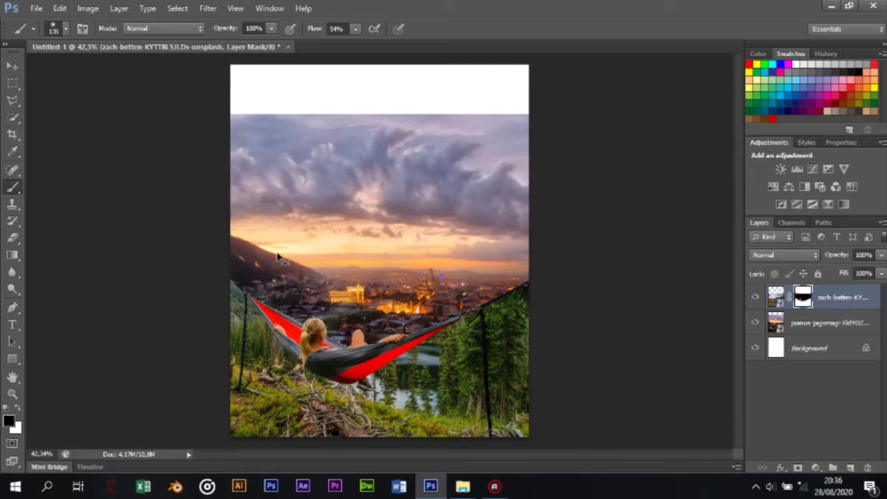
key("ctrl+d")
scroll(360, 344, "up", 7)
scroll(340, 289, "down", 3)
scroll(339, 288, "up", 4)
scroll(339, 289, "down", 2)
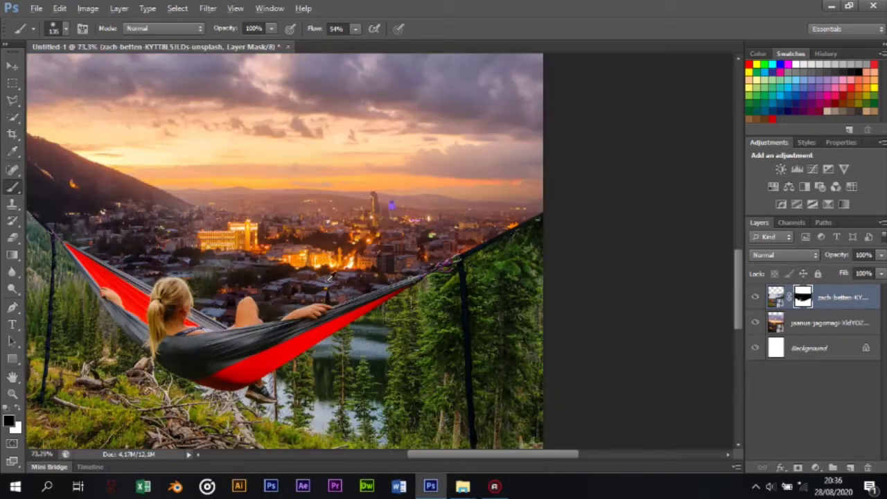
Start a new Pen path at the strap tip and trace down the pole's right edge.
key("p")
scroll(392, 300, "up", 5)
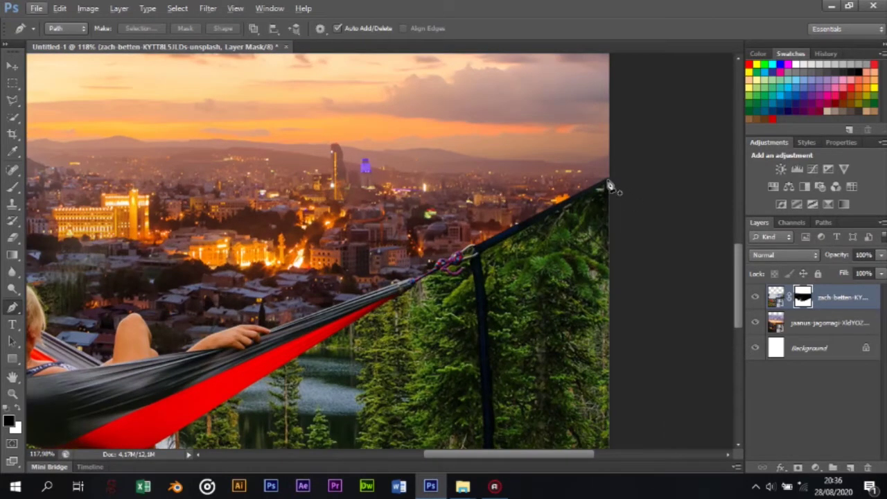
left_click(610, 186)
scroll(608, 187, "up", 2)
scroll(424, 263, "down", 1)
scroll(435, 313, "up", 1)
left_click(435, 305)
scroll(436, 325, "down", 3)
left_click(439, 333)
scroll(439, 329, "down", 1)
left_click(444, 346)
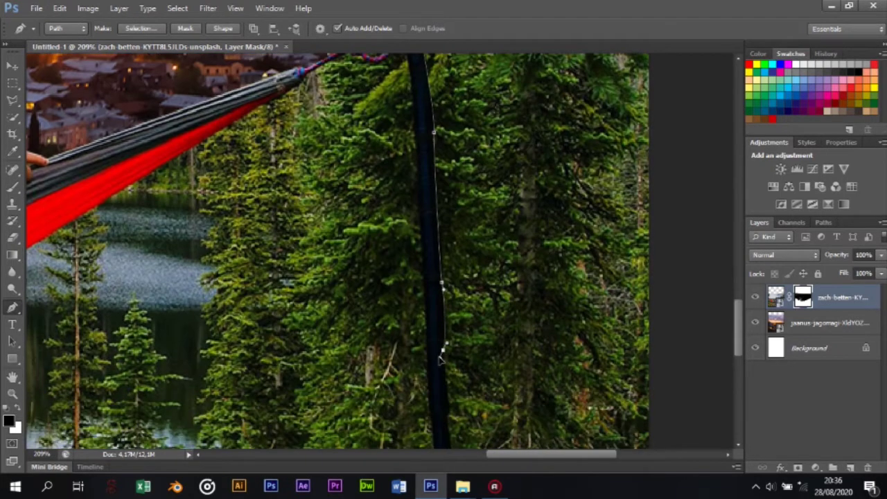
scroll(444, 359, "down", 1)
left_click(448, 383)
scroll(449, 382, "down", 1)
left_click(451, 368)
scroll(461, 396, "down", 1)
scroll(464, 412, "down", 1)
scroll(464, 412, "down", 1)
scroll(466, 416, "down", 2)
left_click(459, 365)
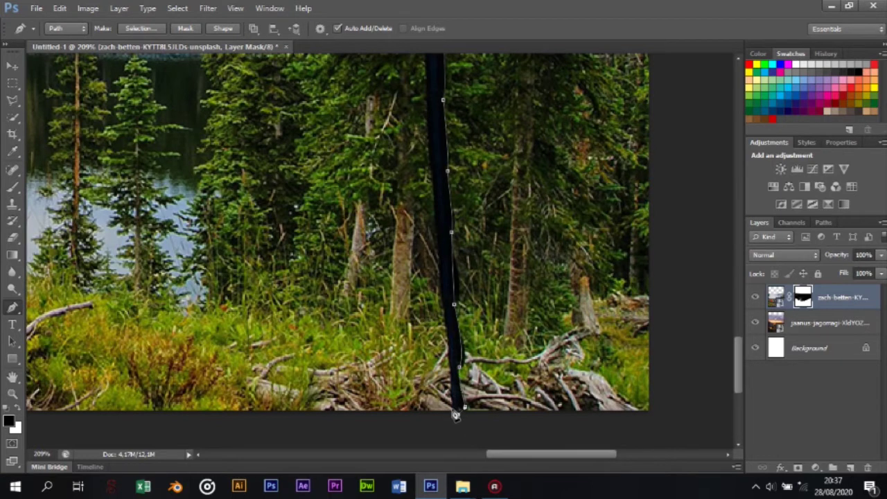
scroll(455, 414, "down", 3)
scroll(443, 402, "down", 2)
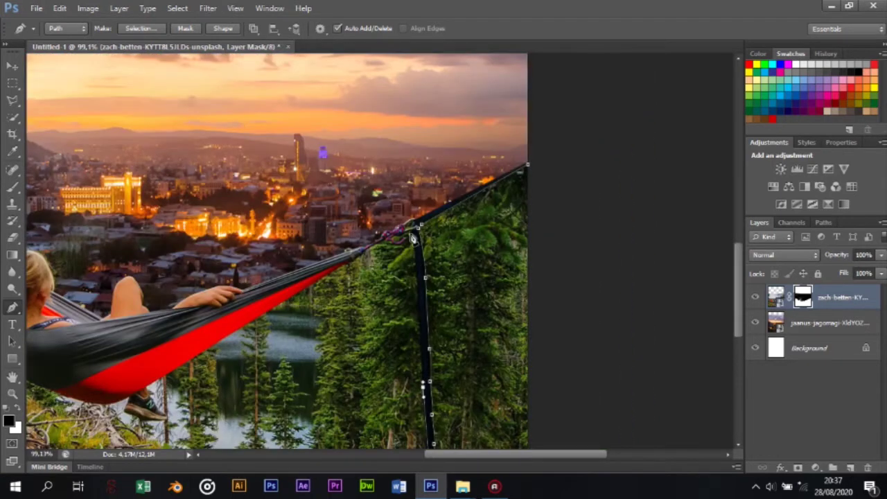
scroll(413, 237, "up", 2)
scroll(412, 243, "up", 2)
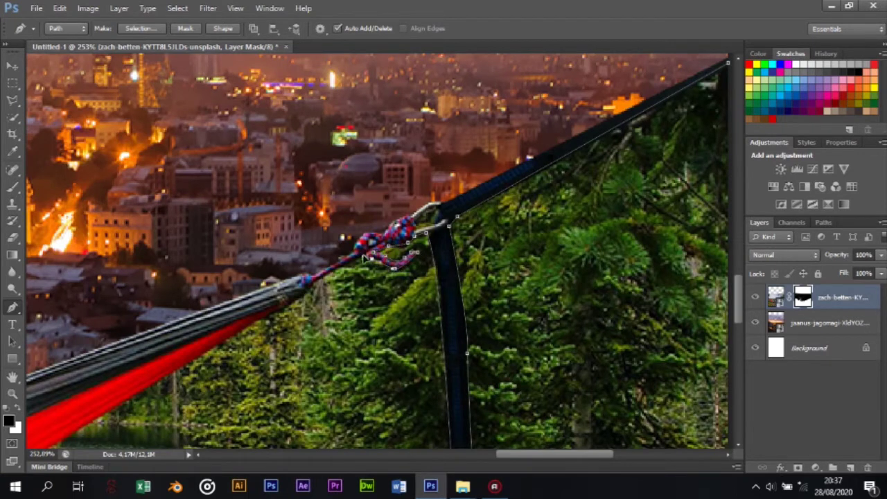
scroll(372, 260, "down", 3)
scroll(328, 264, "up", 3)
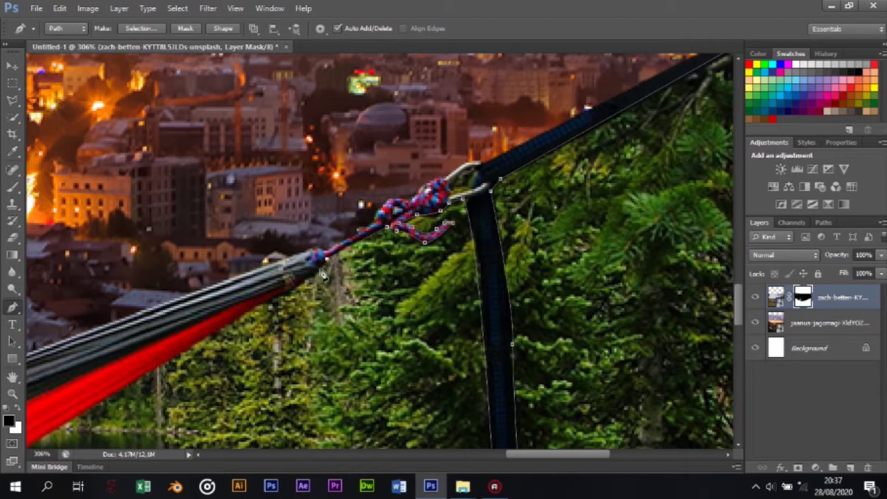
scroll(268, 305, "down", 2)
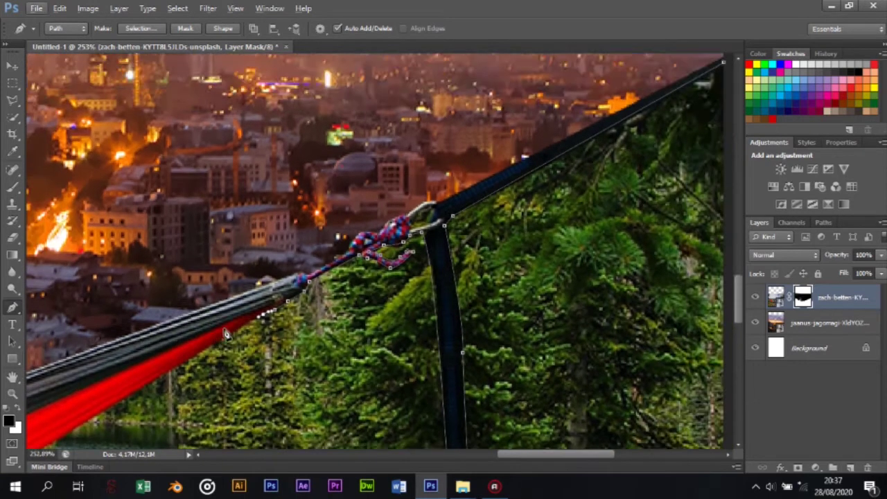
scroll(235, 279, "down", 3)
scroll(238, 266, "up", 2)
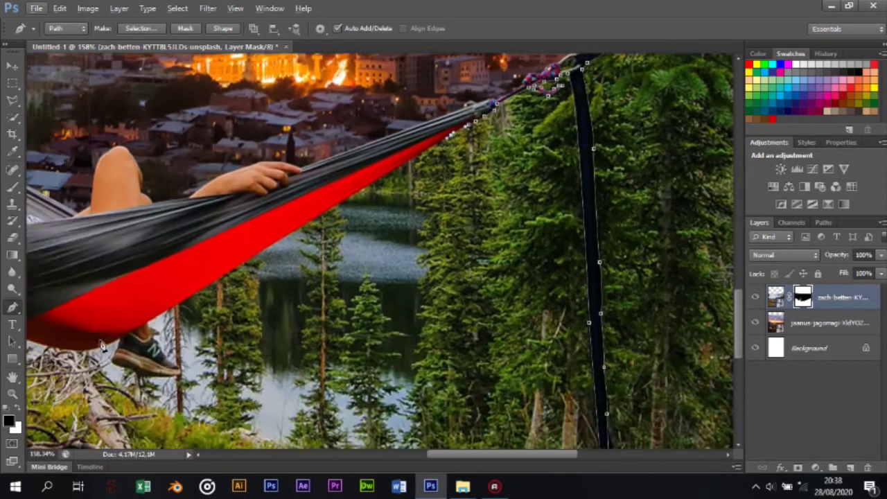
scroll(277, 253, "up", 1)
Extend the path along the hammock's upper and lower red edge.
left_click(400, 167)
left_click(386, 178)
left_click(131, 333)
scroll(130, 336, "down", 5)
scroll(242, 354, "up", 8)
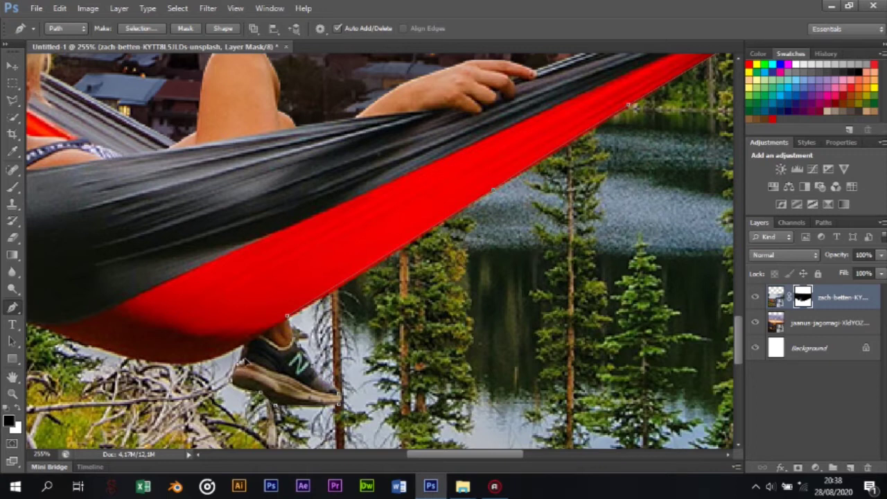
scroll(242, 345, "down", 2)
scroll(242, 345, "down", 2)
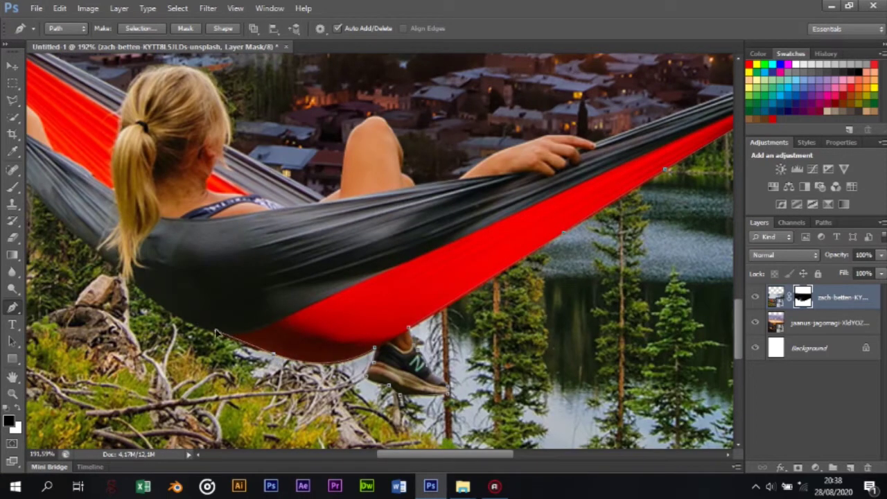
scroll(208, 332, "left", 2)
scroll(196, 331, "left", 1)
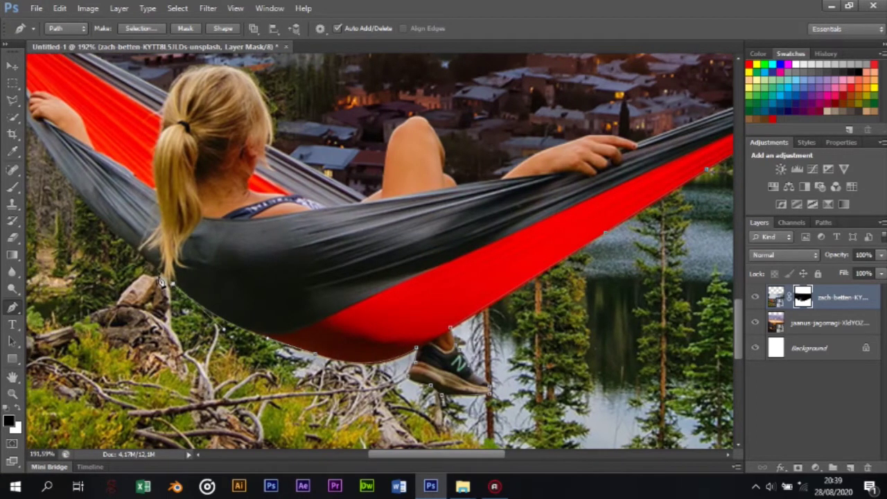
scroll(167, 280, "left", 2)
scroll(168, 268, "up", 3)
scroll(169, 269, "left", 3)
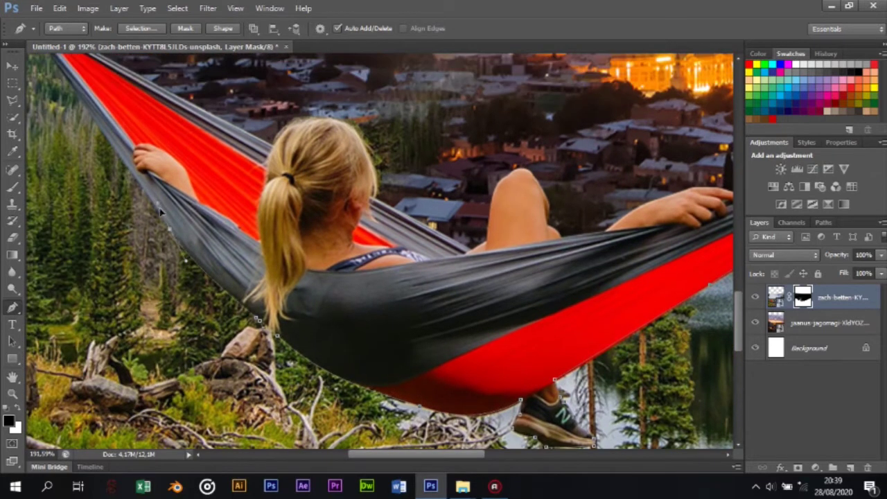
scroll(164, 220, "up", 4)
scroll(165, 220, "left", 3)
scroll(151, 158, "left", 2)
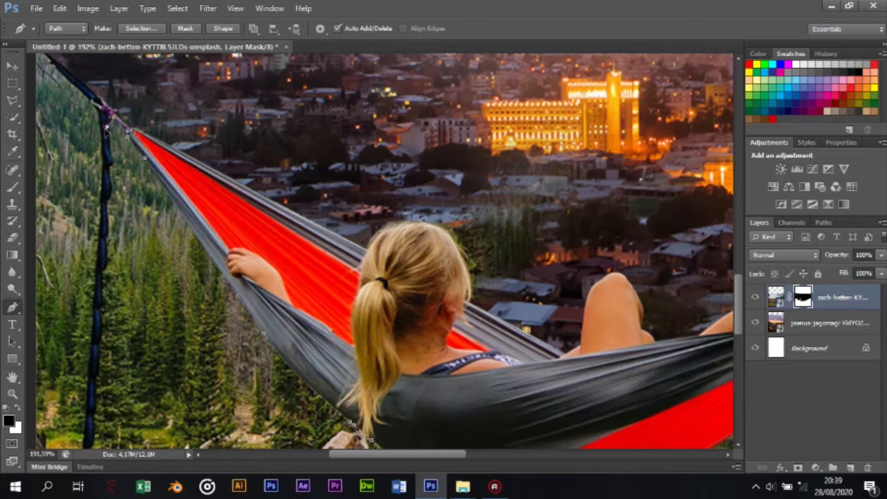
scroll(114, 165, "up", 1)
scroll(111, 170, "up", 1)
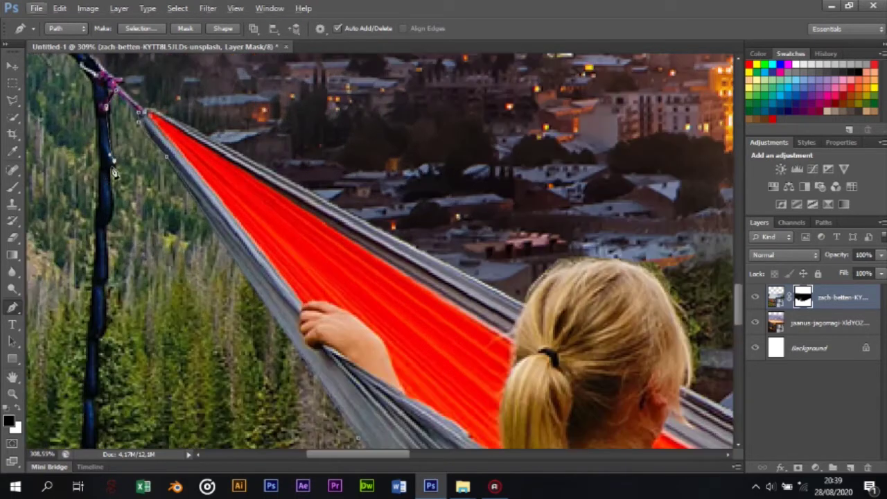
Outline down the hanging rope to its bottom and load the path as a selection.
left_click(103, 226)
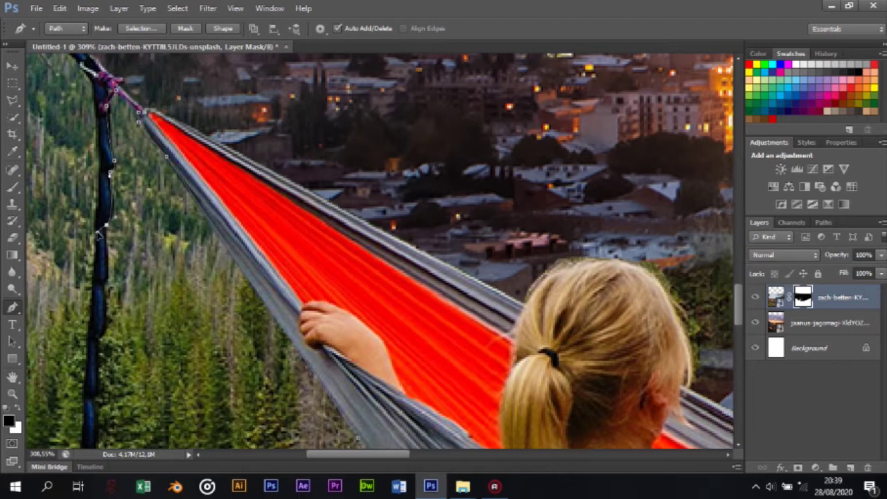
scroll(104, 228, "down", 1)
left_click(105, 254)
scroll(104, 257, "down", 1)
left_click(95, 290)
scroll(95, 290, "down", 1)
left_click(94, 303)
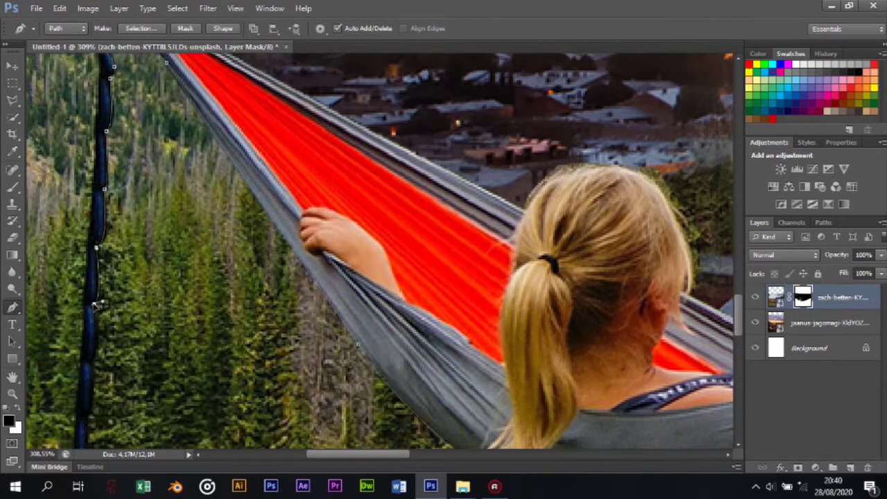
scroll(94, 305, "down", 1)
scroll(92, 340, "down", 1)
left_click(86, 334)
scroll(86, 338, "down", 1)
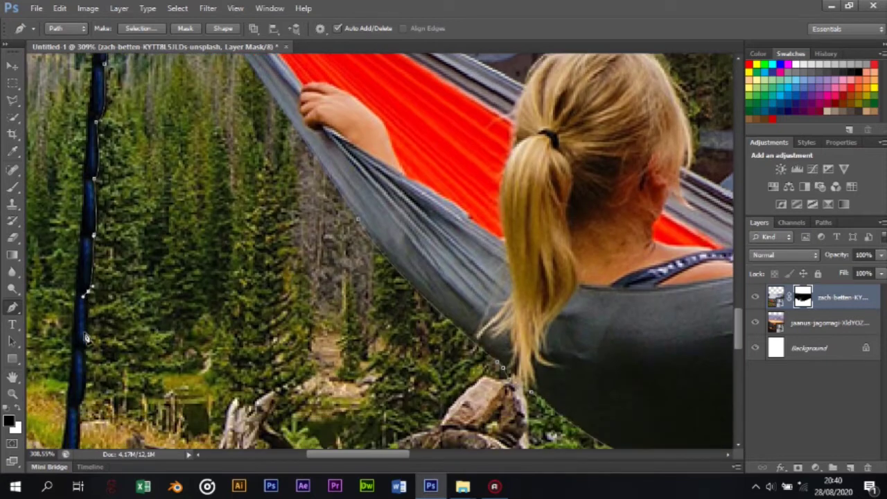
scroll(90, 291, "down", 1)
left_click(84, 327)
scroll(84, 326, "down", 1)
left_click(78, 342)
scroll(71, 351, "down", 1)
left_click(70, 339)
scroll(65, 346, "down", 1)
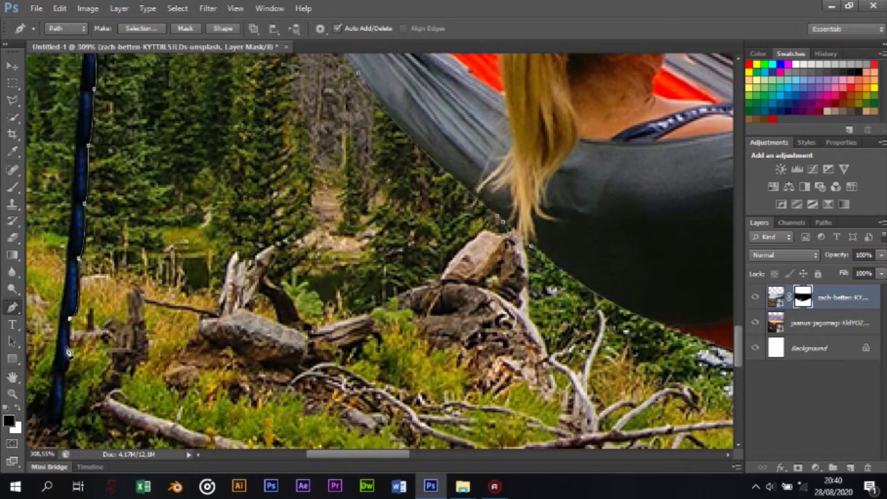
left_click(63, 357)
scroll(60, 371, "down", 1)
left_click(58, 389)
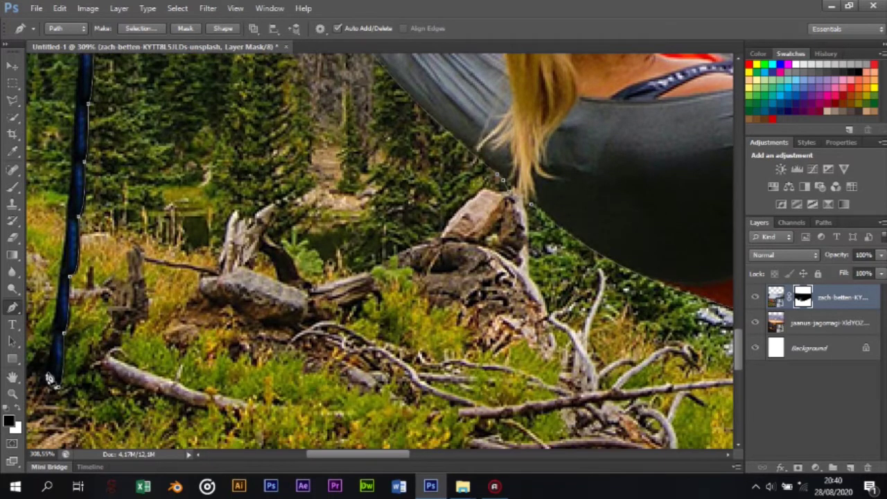
scroll(48, 377, "up", 2)
scroll(62, 354, "up", 1)
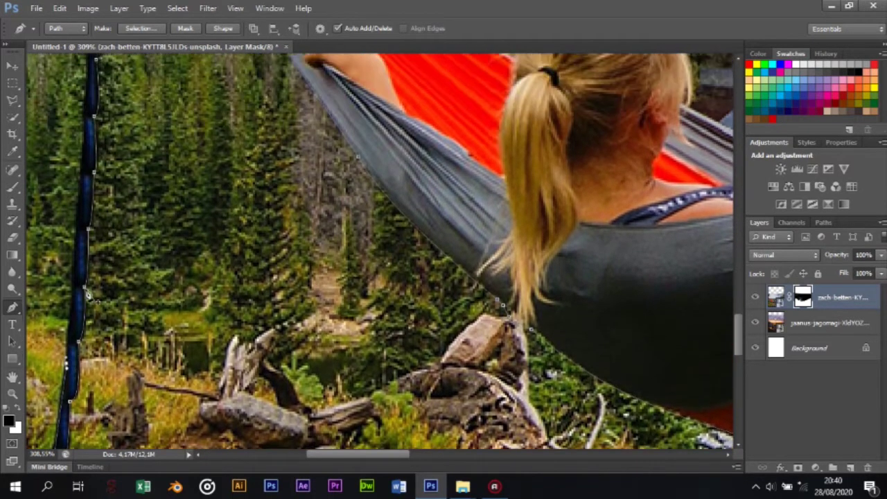
scroll(88, 295, "up", 5)
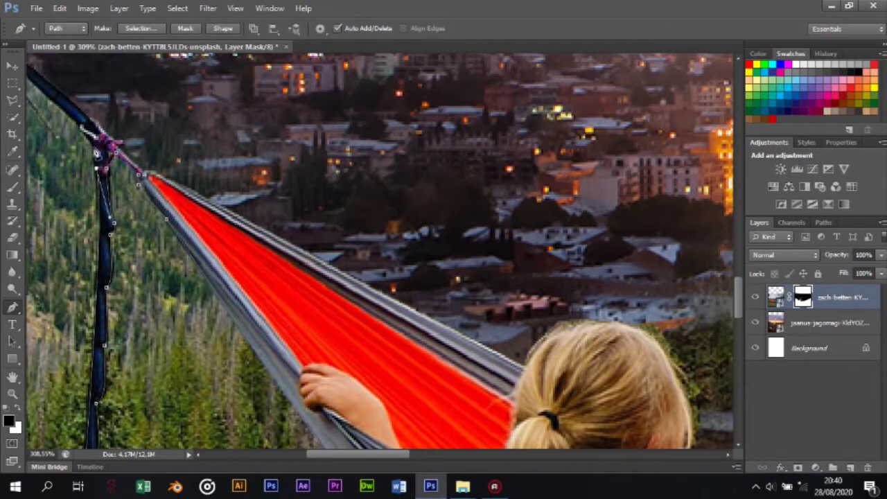
scroll(88, 145, "left", 1)
scroll(83, 131, "up", 2)
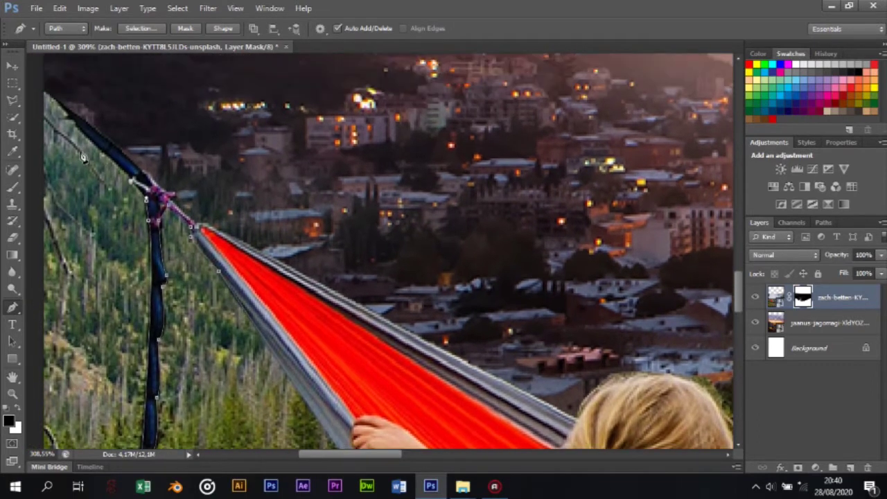
scroll(73, 259, "down", 5)
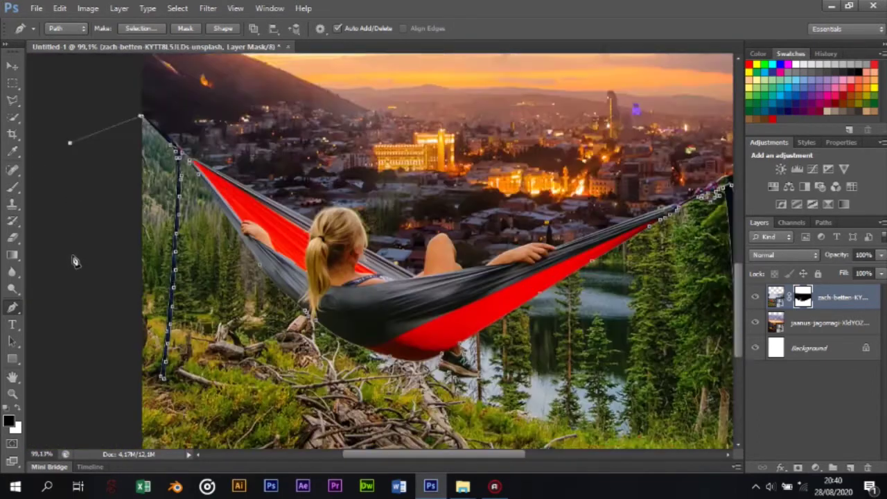
scroll(540, 333, "down", 3)
scroll(625, 166, "up", 3)
scroll(560, 206, "down", 2)
scroll(560, 207, "down", 2)
key("ctrl+Return")
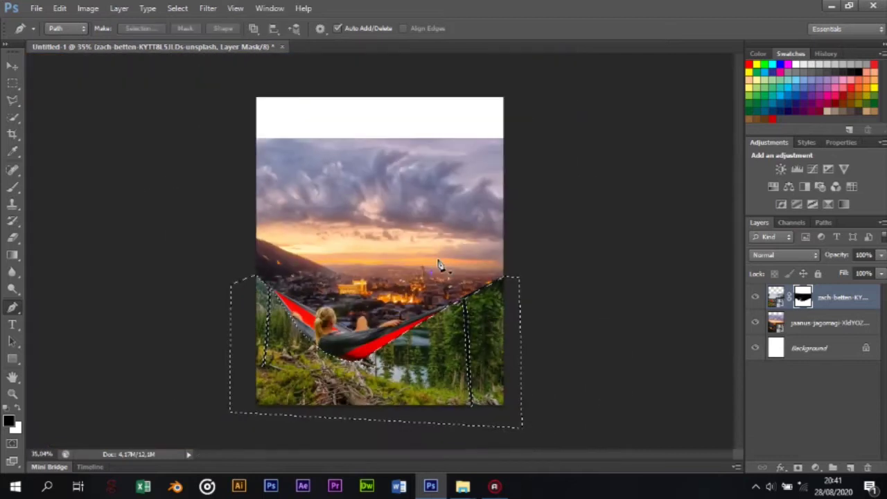
Paint black on the hammock mask inside the selection to hide the grass, then deselect.
key("b")
mouse_move(445, 397)
left_mouse_down()
mouse_move(298, 346)
mouse_move(421, 340)
mouse_move(517, 389)
left_mouse_up()
key("ctrl+d")
scroll(391, 336, "up", 3)
scroll(391, 336, "up", 3)
Set brush flow to 100% and clean up the mask along the hammock's lower edge.
right_click(194, 309)
left_click_drag(355, 28, 391, 43)
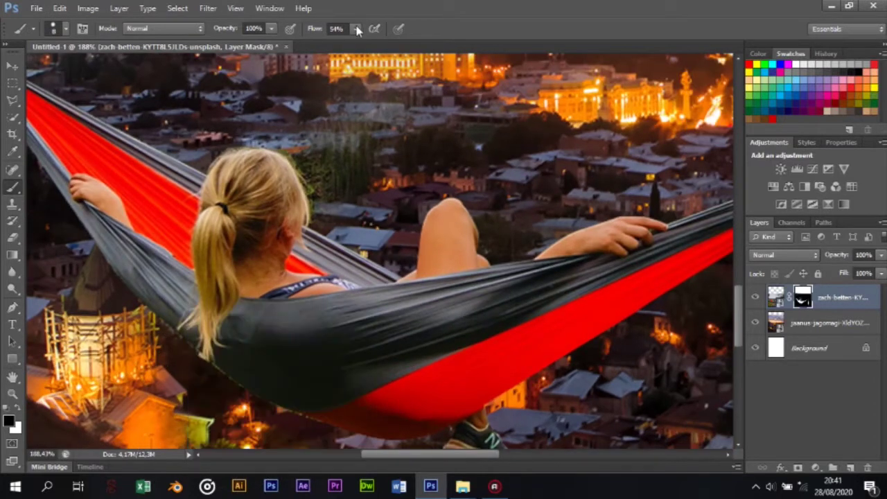
scroll(140, 346, "up", 2)
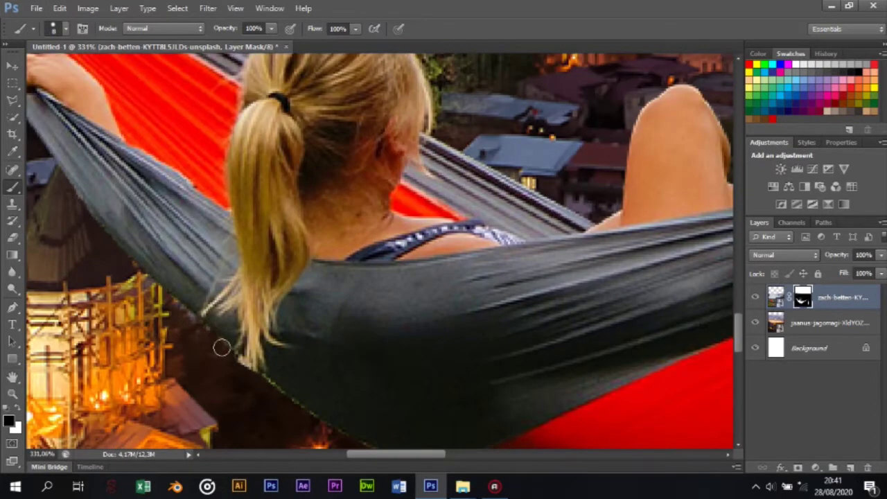
scroll(249, 353, "down", 1)
scroll(315, 320, "down", 4)
left_click_drag(336, 211, 421, 248)
Touch up the hammock mask edges with a size 2 brush.
scroll(422, 250, "up", 3)
scroll(423, 251, "down", 2)
scroll(423, 251, "up", 2)
scroll(617, 321, "right", 5)
scroll(618, 322, "up", 3)
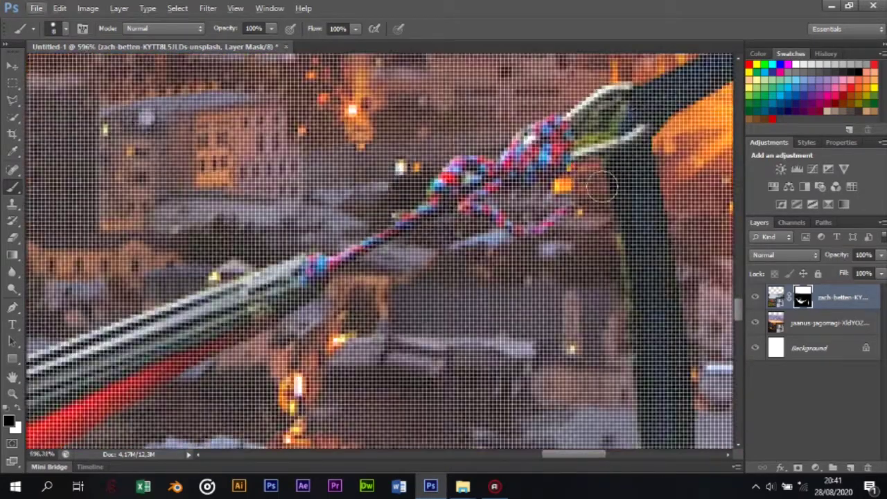
right_click(617, 321)
type("2")
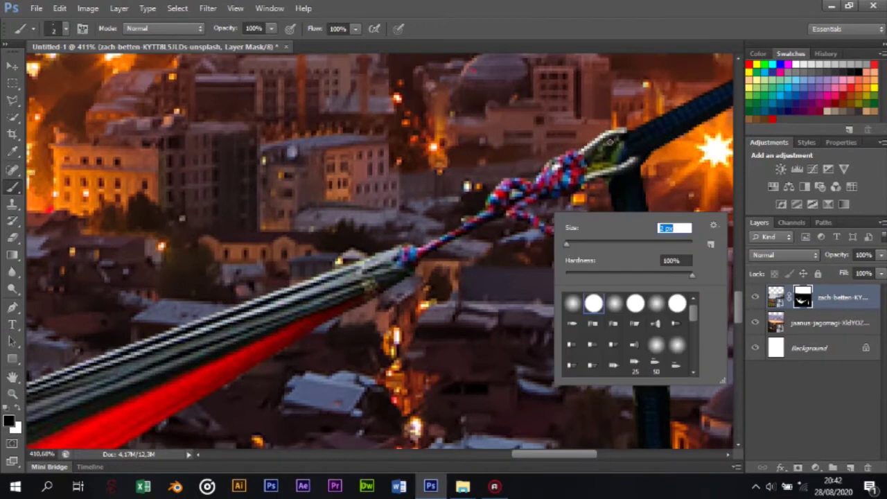
key("Return")
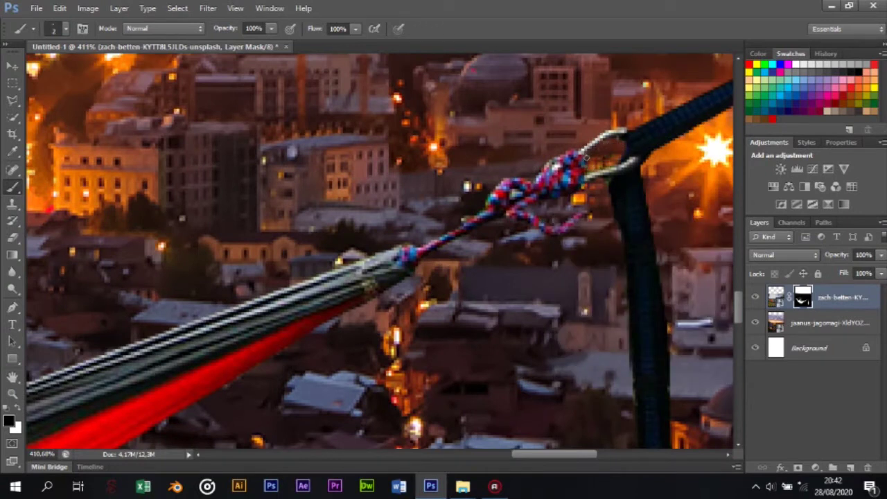
scroll(608, 181, "down", 5)
scroll(350, 233, "down", 3)
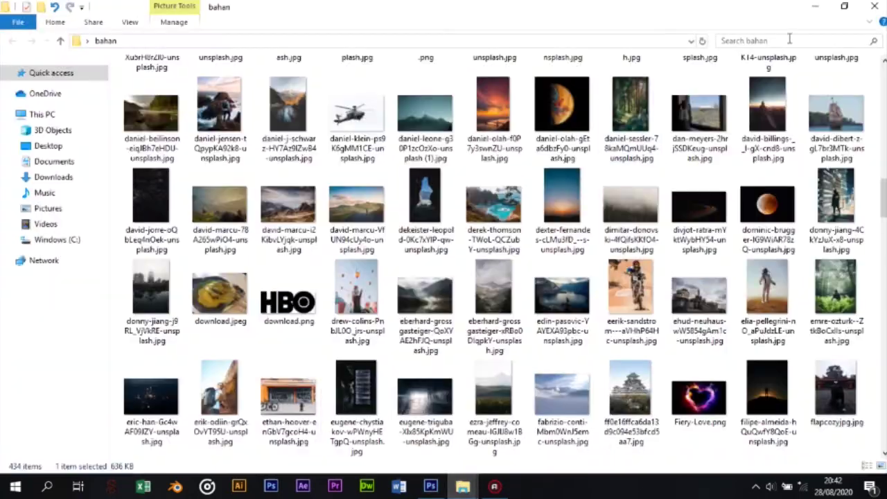
Place the tree PNG, scale it, and rotate it about -5.2° at the left edge.
left_click(367, 426)
mouse_move(572, 104)
left_mouse_down()
mouse_move(432, 493)
mouse_move(374, 249)
left_mouse_up()
left_click_drag(278, 62, 243, 54)
scroll(374, 249, "down", 2)
left_click_drag(346, 95, 327, 79)
left_click_drag(274, 181, 268, 192)
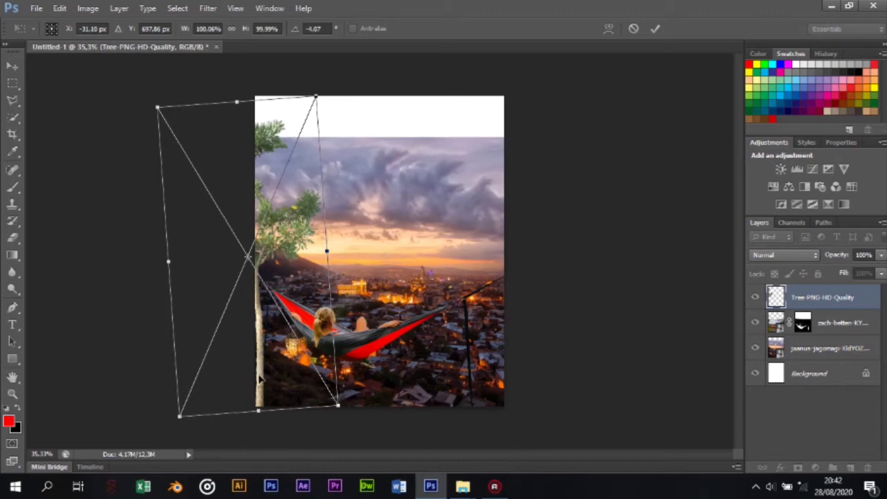
key("Return")
Add a new empty Layer 1 for painting and set black as the brush colour.
key("b")
scroll(257, 374, "up", 5)
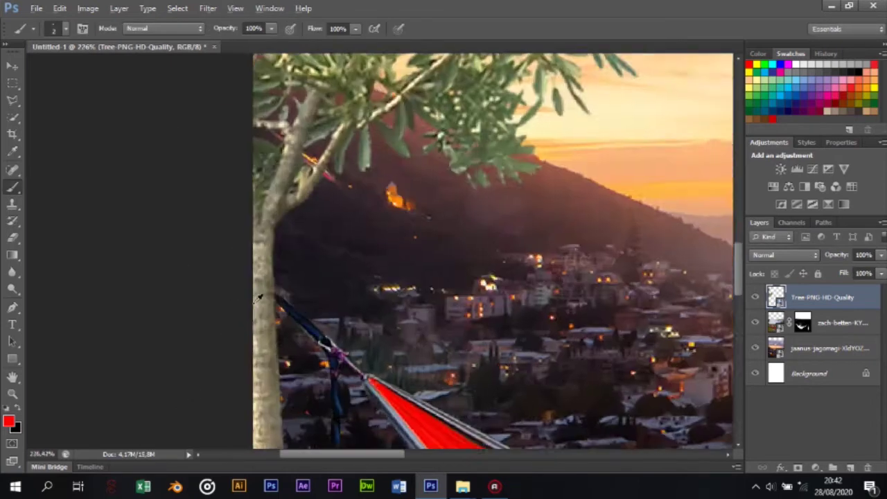
left_click(455, 333)
left_click(420, 197)
left_click(851, 468)
right_click(298, 301)
key("Return")
key("x")
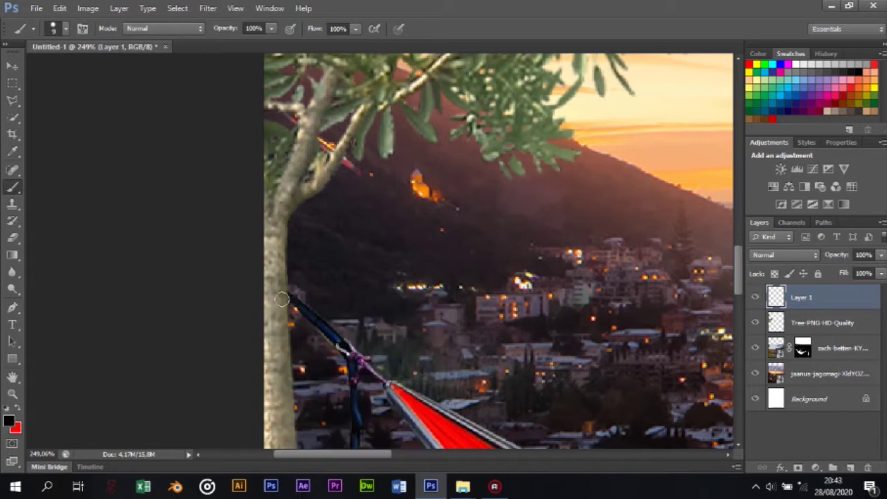
Use a small 4 px brush to paint the strap tying the rope to the trunk.
scroll(277, 296, "up", 3)
right_click(303, 306)
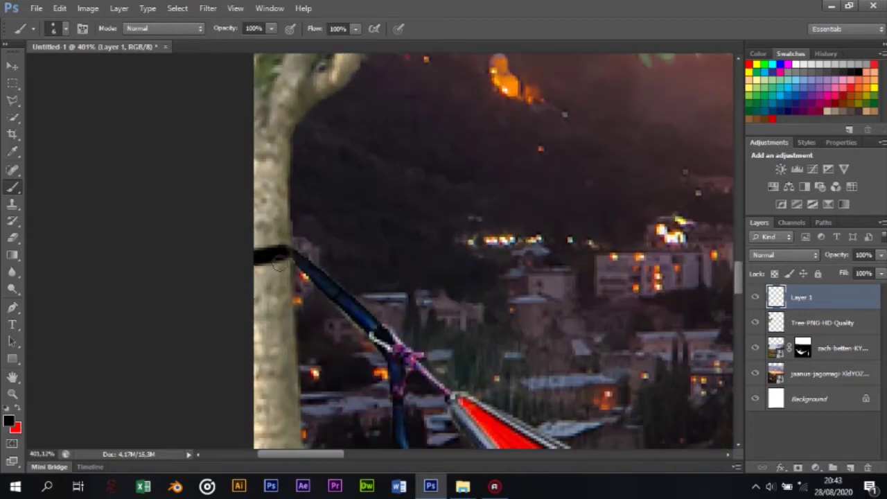
scroll(277, 291, "down", 3)
scroll(263, 291, "down", 5)
scroll(204, 286, "up", 8)
scroll(204, 286, "up", 5)
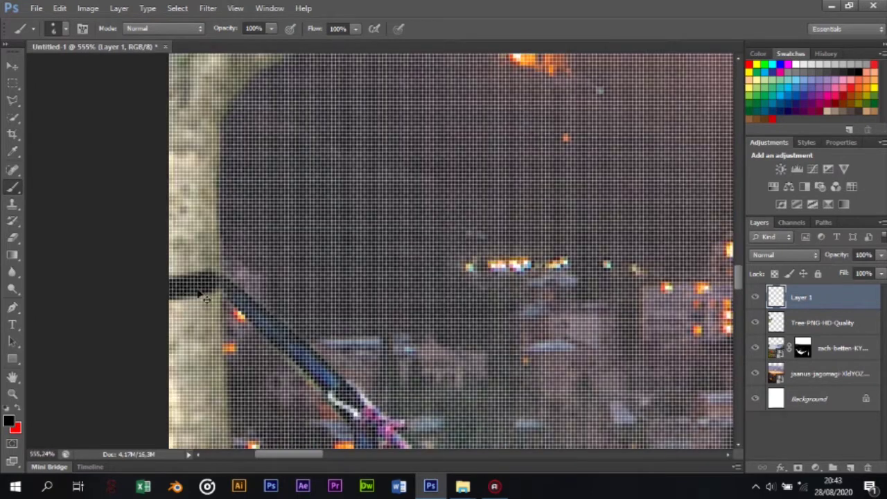
scroll(201, 285, "down", 4)
right_click(206, 298)
right_click(294, 251, "alt")
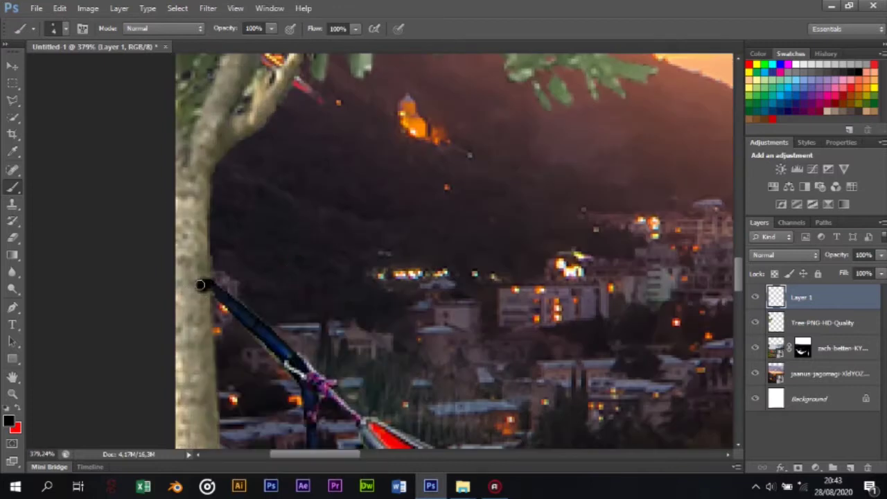
scroll(223, 291, "down", 8)
scroll(221, 286, "down", 3)
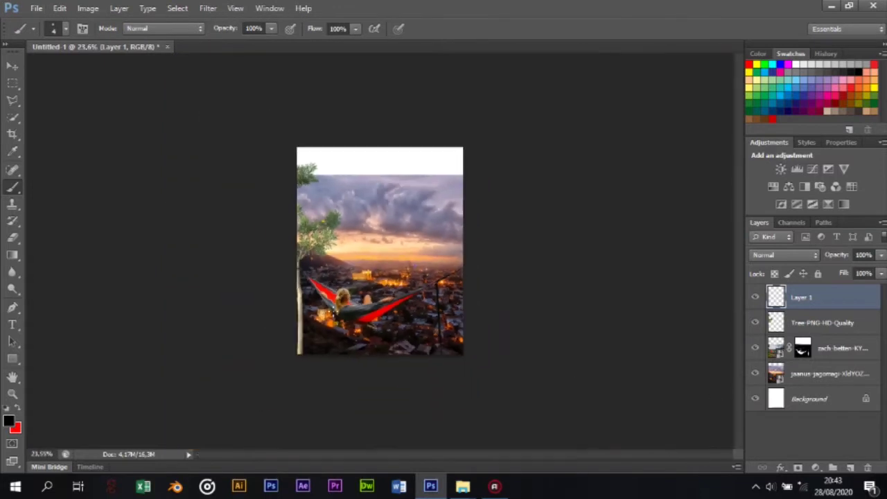
Enlarge the tree to about 117%, shift it left, and tilt it about 2.7° clockwise.
scroll(221, 280, "up", 5)
scroll(220, 275, "down", 3)
scroll(220, 275, "up", 2)
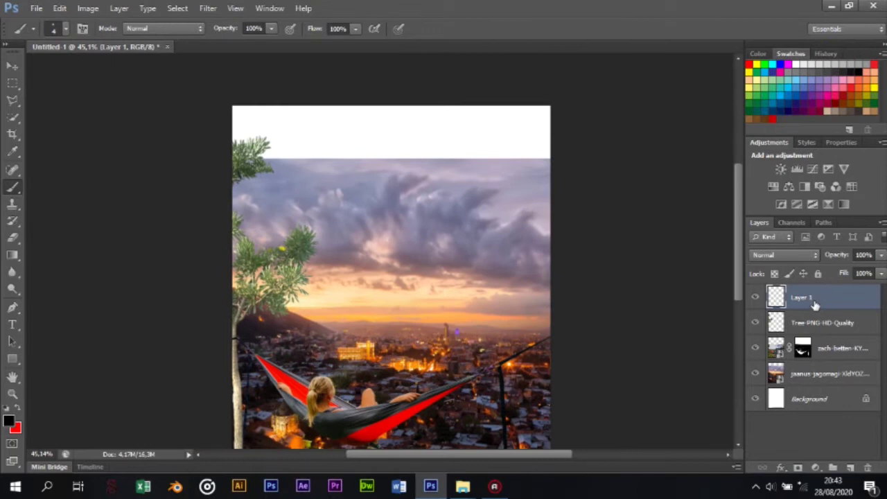
left_click(824, 324)
key("ctrl+t")
left_click_drag(321, 113, 360, 63)
left_click_drag(221, 194, 195, 194)
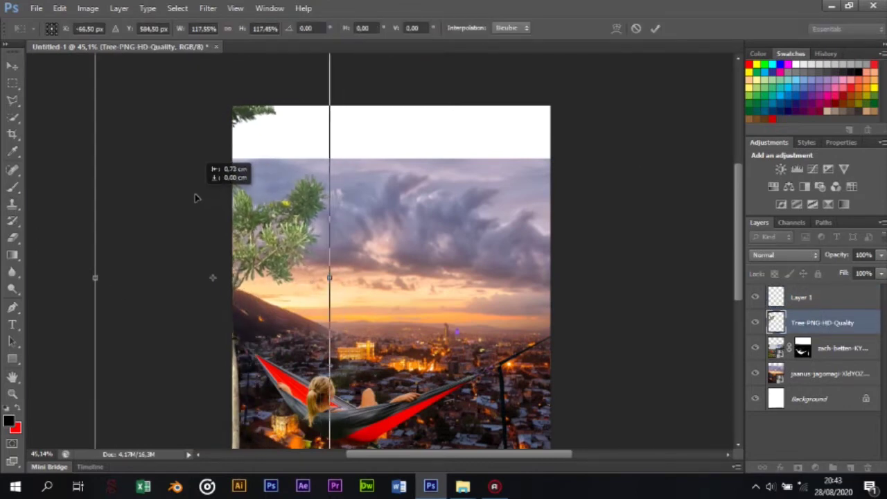
scroll(226, 305, "down", 2)
left_click_drag(346, 399, 332, 408)
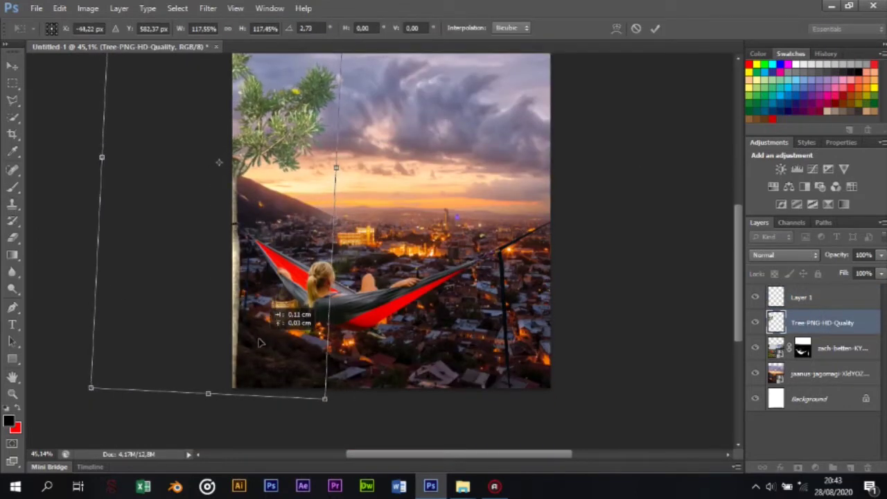
key("Return")
Hide the tree and Layer 1, then group them into Group 1.
key("b")
scroll(301, 281, "up", 5)
scroll(301, 280, "down", 5)
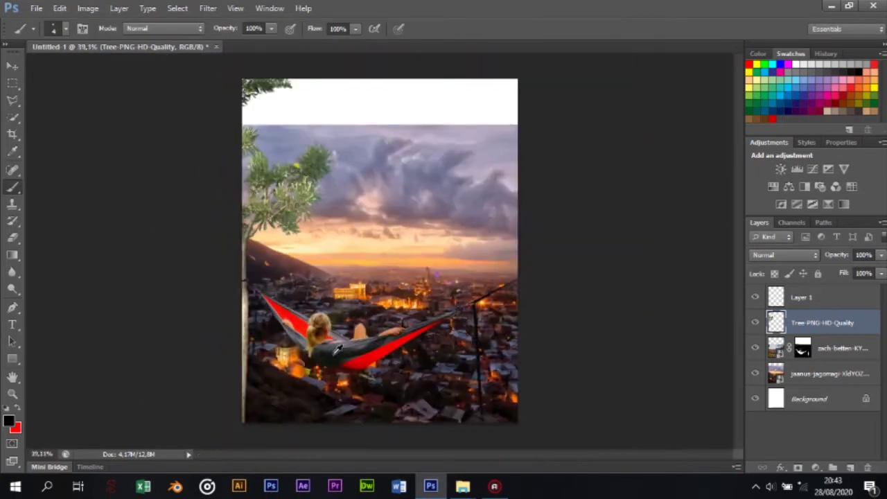
scroll(301, 281, "down", 1)
left_click(755, 322)
left_click(801, 297)
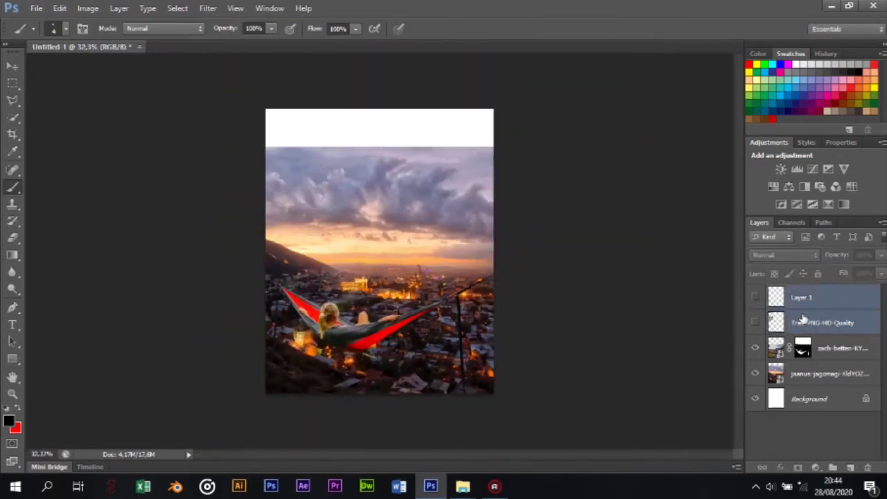
left_click(755, 297)
left_click(850, 468)
key("ctrl+z")
left_click(832, 468)
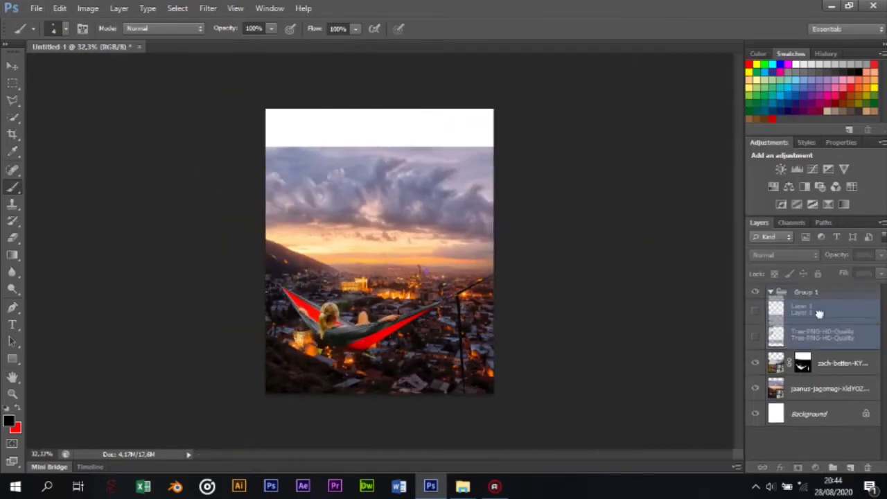
scroll(379, 256, "up", 2)
scroll(380, 257, "down", 3)
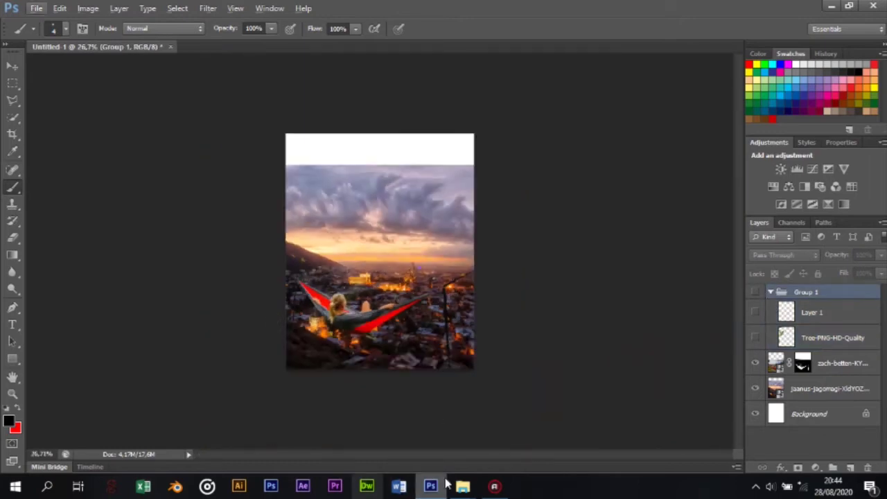
left_click(463, 486)
Place the sunset photo, copy its sky strip to a new layer, and delete the original.
left_click_drag(341, 104, 359, 256)
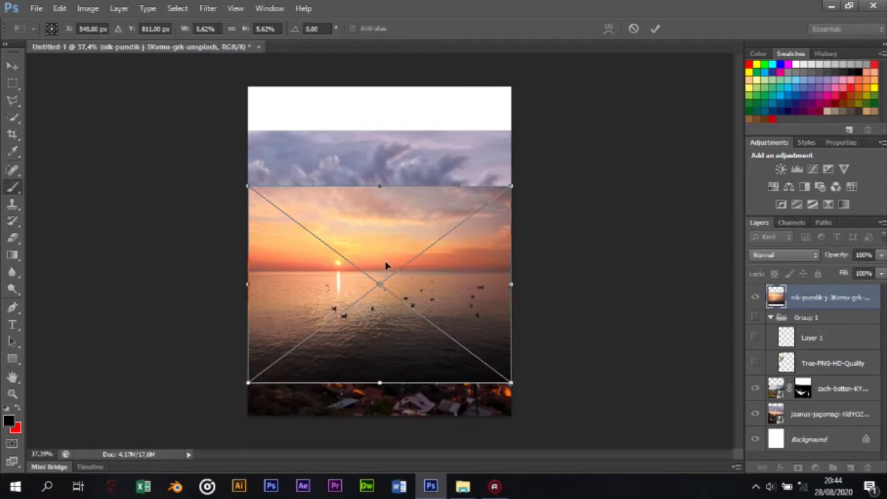
key("Return")
key("m")
left_click_drag(243, 170, 529, 272)
key("ctrl+j")
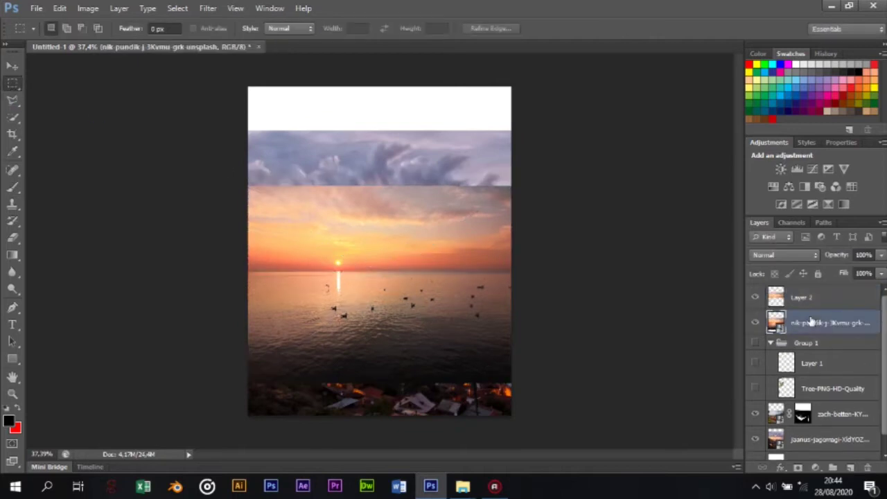
key("Delete")
key("v")
Enlarge the sky strip to about 234% at 54% opacity, with the sun just above the hills.
left_click(796, 300)
key("ctrl+t")
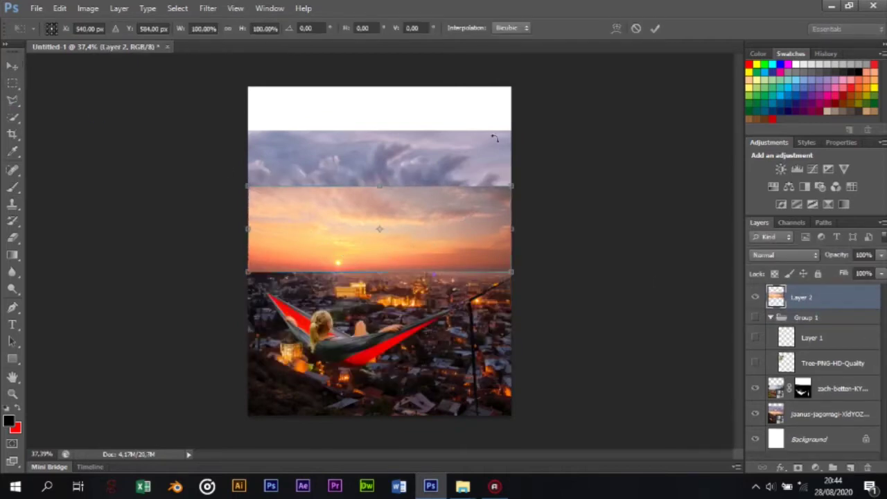
left_click_drag(511, 186, 703, 68)
left_click_drag(523, 153, 495, 152)
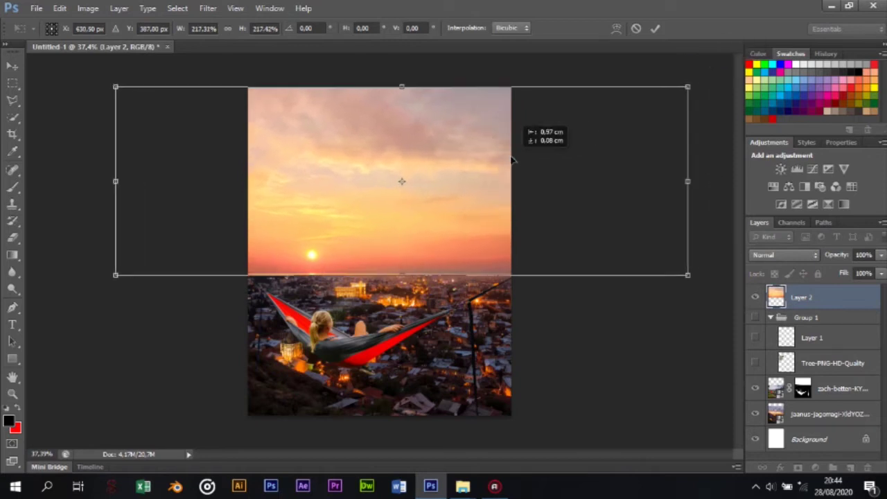
left_click_drag(836, 255, 807, 254)
left_click_drag(471, 216, 472, 224)
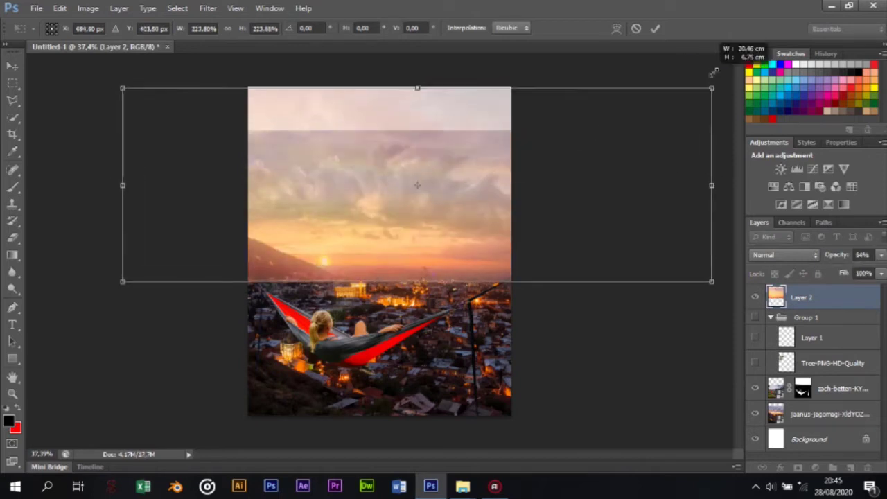
left_click_drag(695, 94, 721, 79)
scroll(345, 275, "up", 5)
left_click_drag(344, 268, 332, 274)
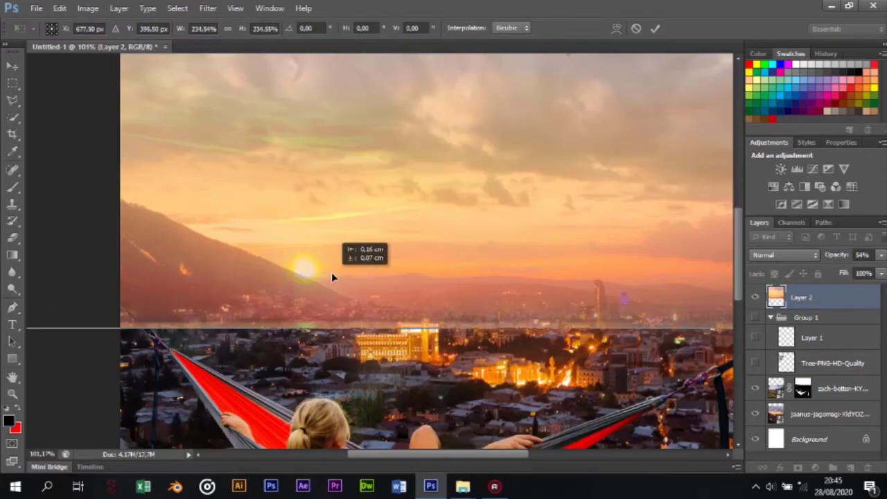
scroll(332, 273, "down", 5)
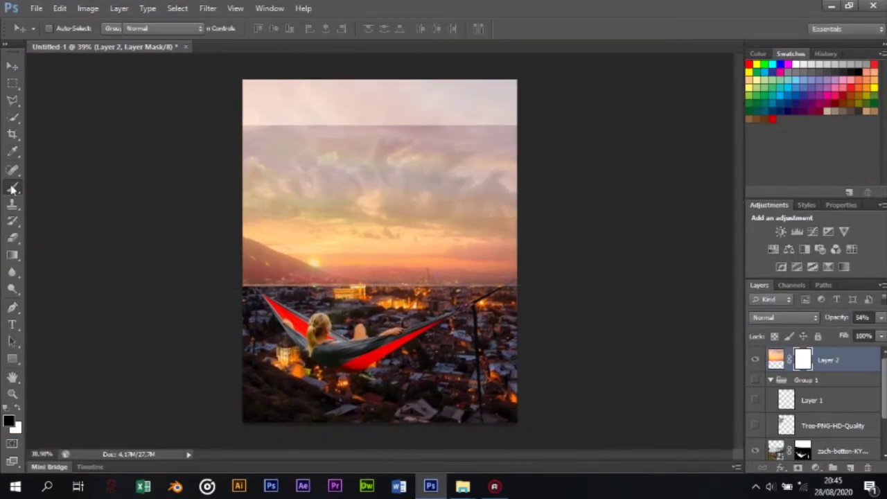
Add a layer mask to the sky layer, brush-blend its edge, and bring in the purple sky photo.
left_click(12, 188)
right_click(268, 271)
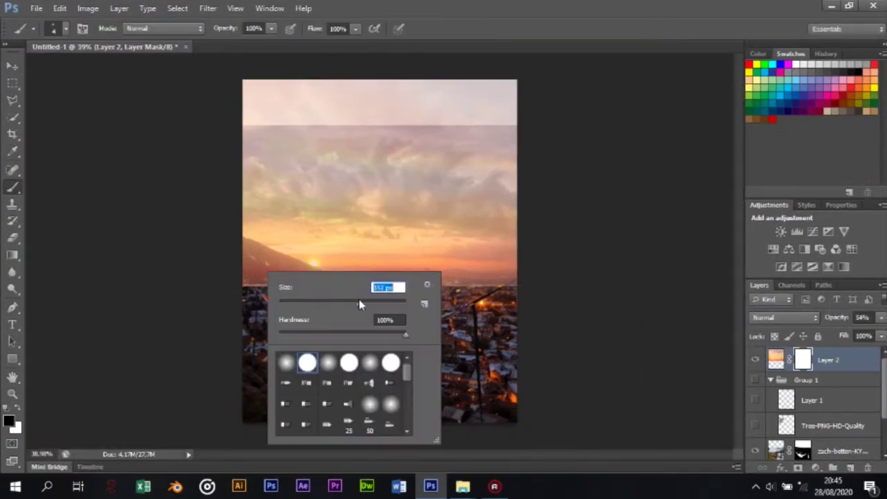
key("Return")
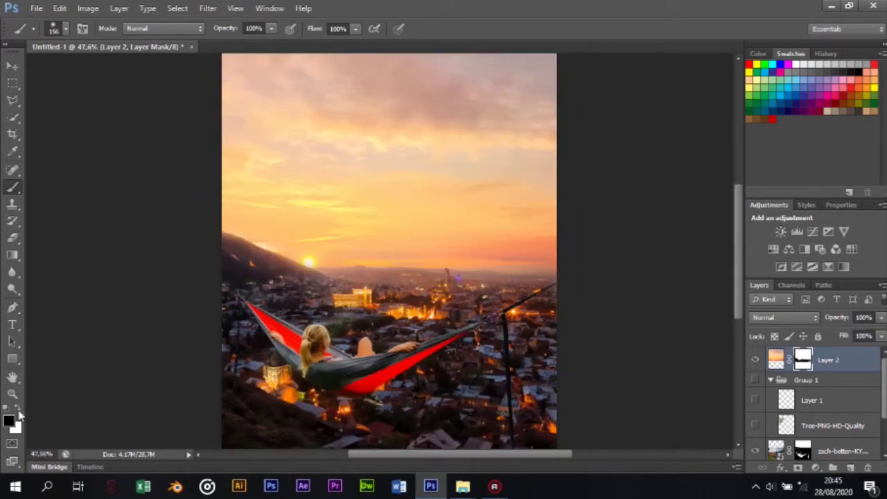
scroll(484, 252, "up", 2)
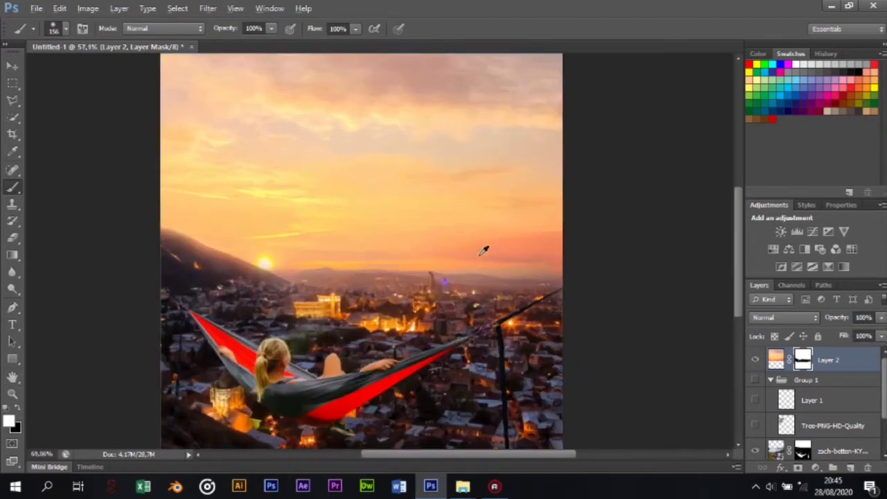
scroll(560, 279, "down", 3)
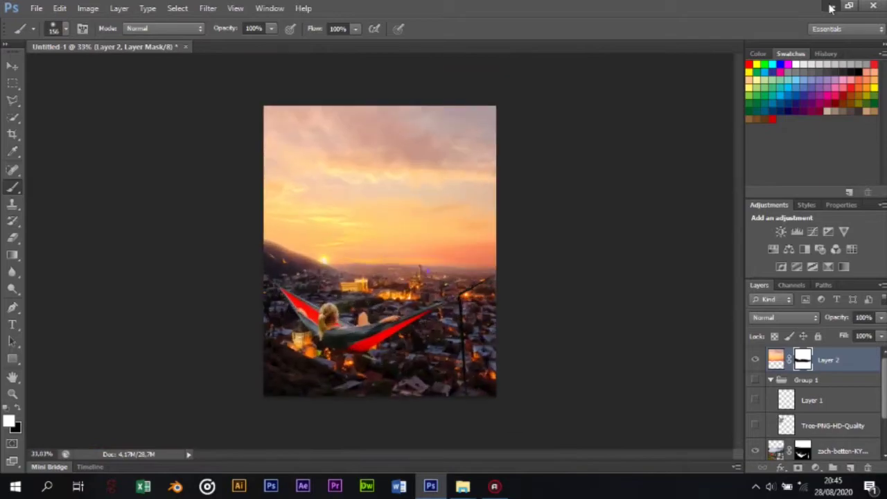
left_click(830, 6)
mouse_move(153, 99)
left_mouse_down()
mouse_move(409, 126)
mouse_move(467, 263)
left_mouse_up()
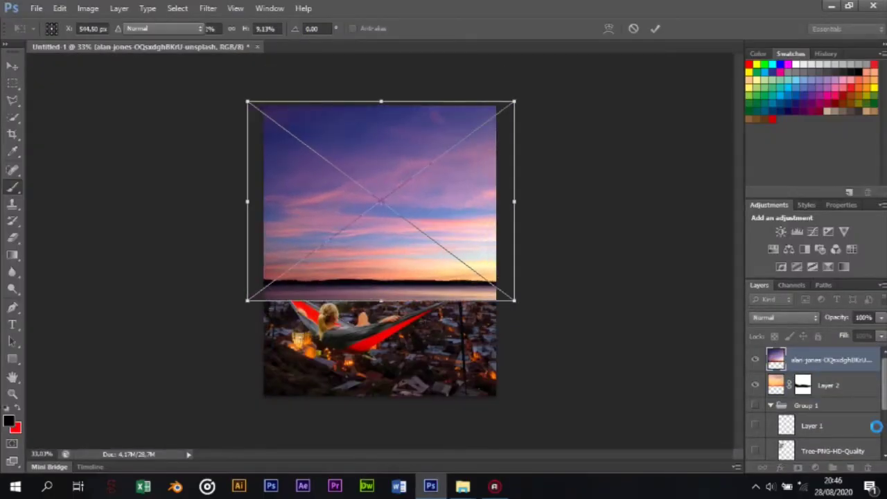
Commit the purple sky and mask its lower part with a black gradient fading toward the horizon.
key("Return")
left_click(21, 405)
mouse_move(266, 274)
left_mouse_down()
mouse_move(491, 278)
mouse_move(301, 266)
left_mouse_up()
key("g")
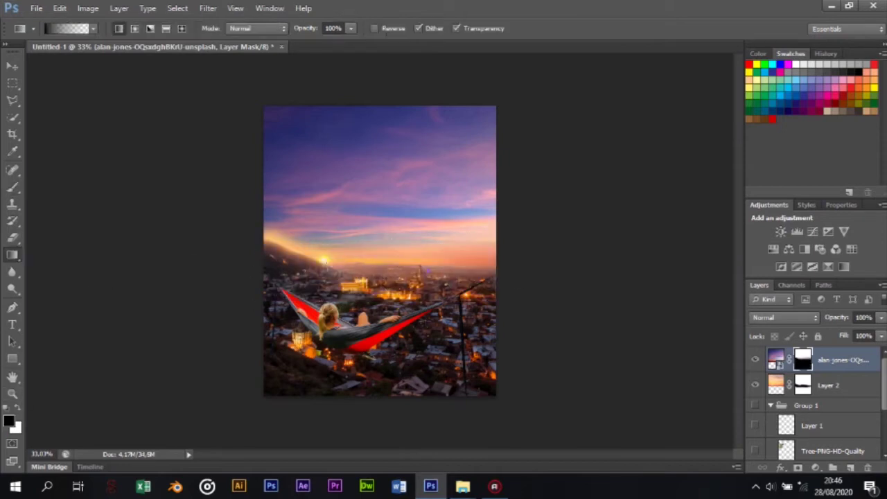
left_click_drag(391, 265, 391, 132)
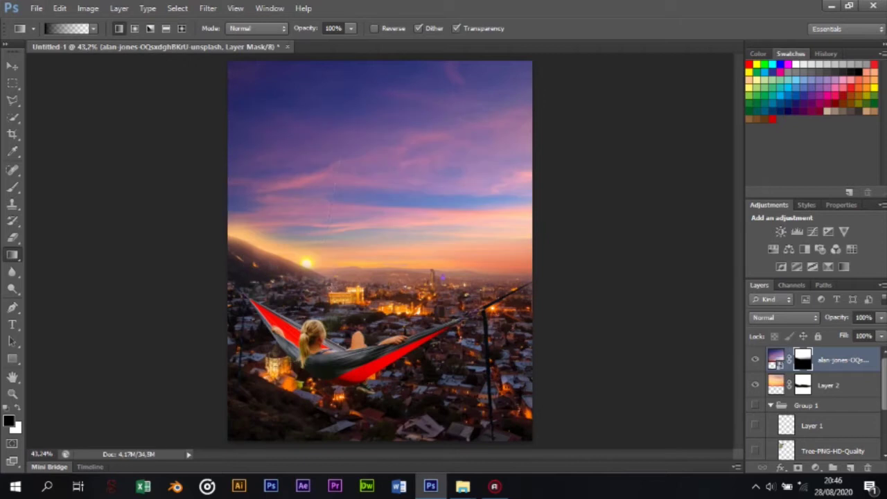
left_click_drag(374, 270, 368, 176)
scroll(376, 208, "up", 3)
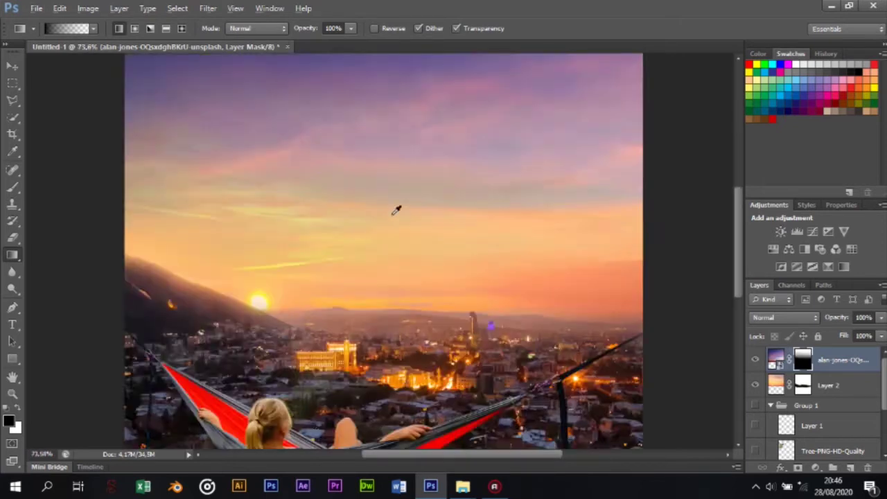
scroll(386, 219, "down", 1)
Shift the purple sky mask to adjust the blend and create new empty Layer 3.
key("v")
left_click_drag(350, 125, 380, 165)
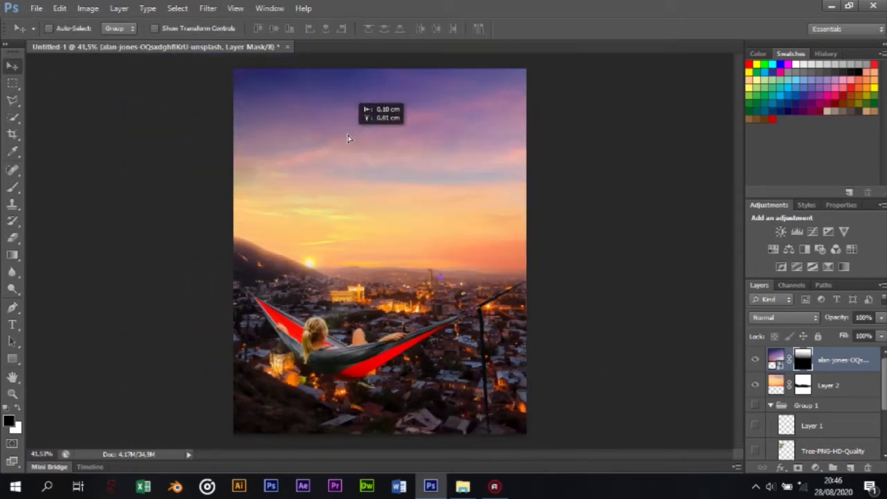
scroll(376, 164, "down", 2)
scroll(400, 246, "up", 1)
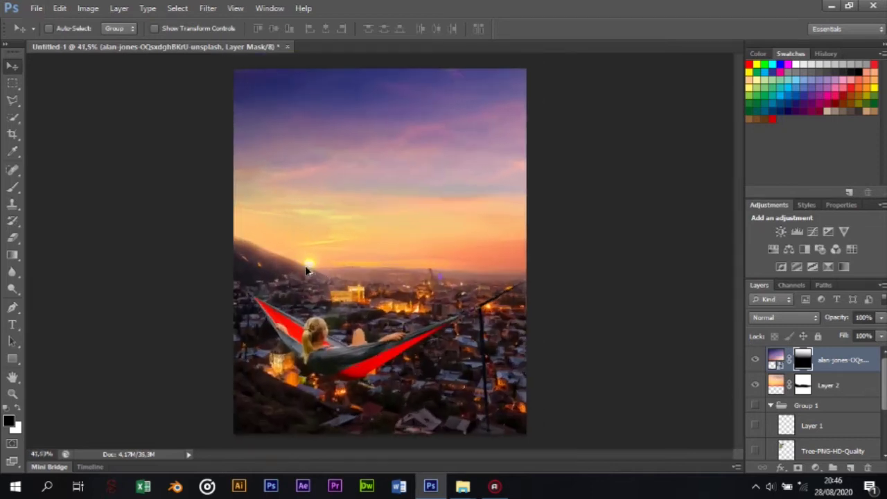
left_click(836, 407)
key("ctrl+shift+alt+n")
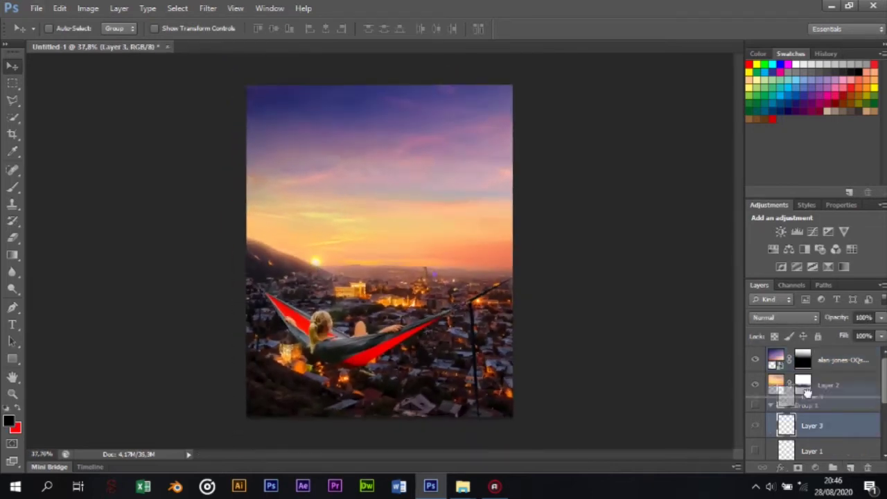
Move Layer 3 below Layer 2 and paint a solid yellow wedge fanning from the sun.
left_click_drag(807, 400, 807, 431)
left_click_drag(804, 366, 805, 367)
key("b")
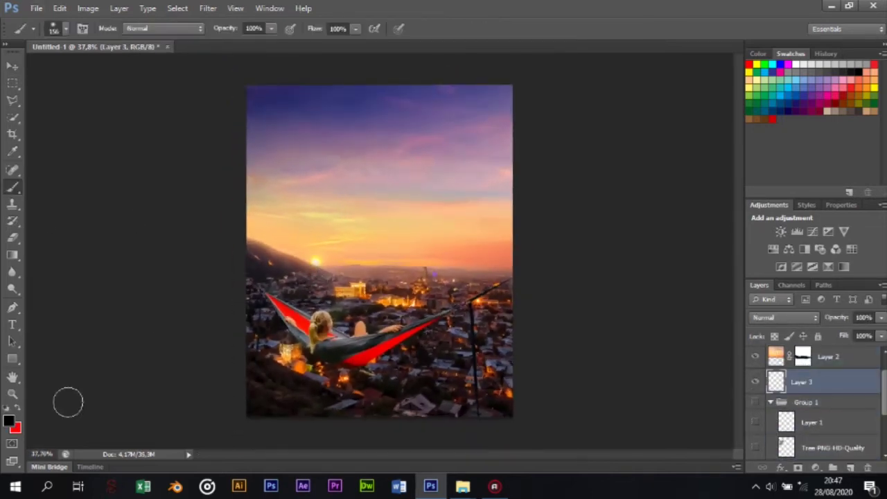
key("l")
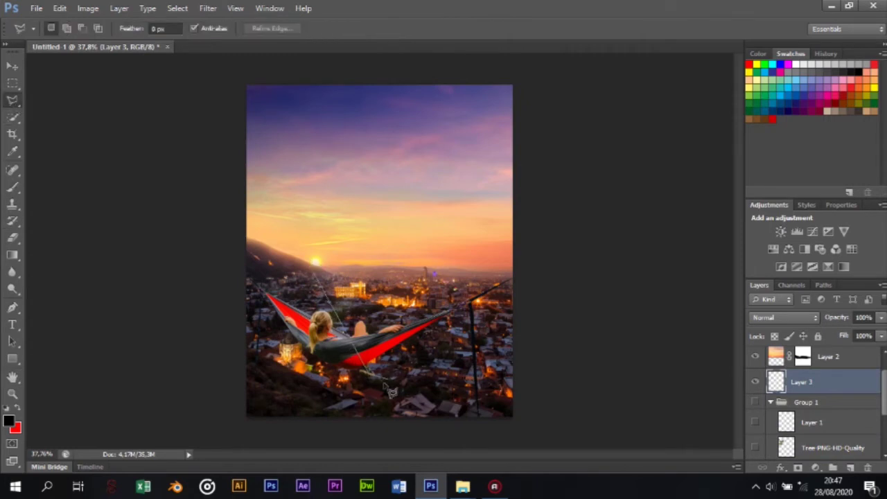
left_click(314, 265)
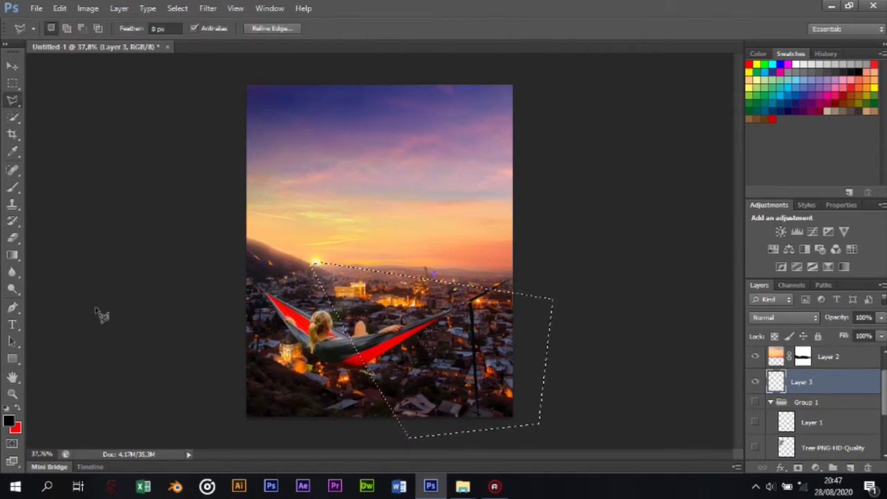
key("i")
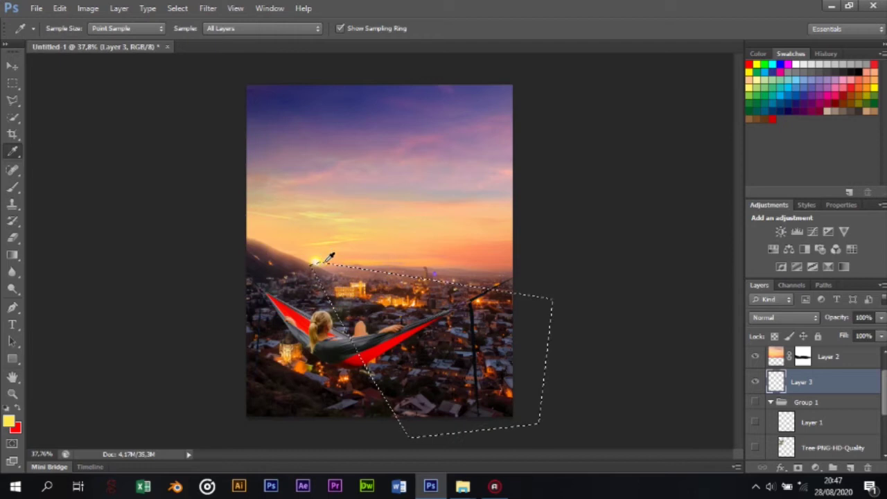
key("b")
left_click_drag(326, 263, 417, 422)
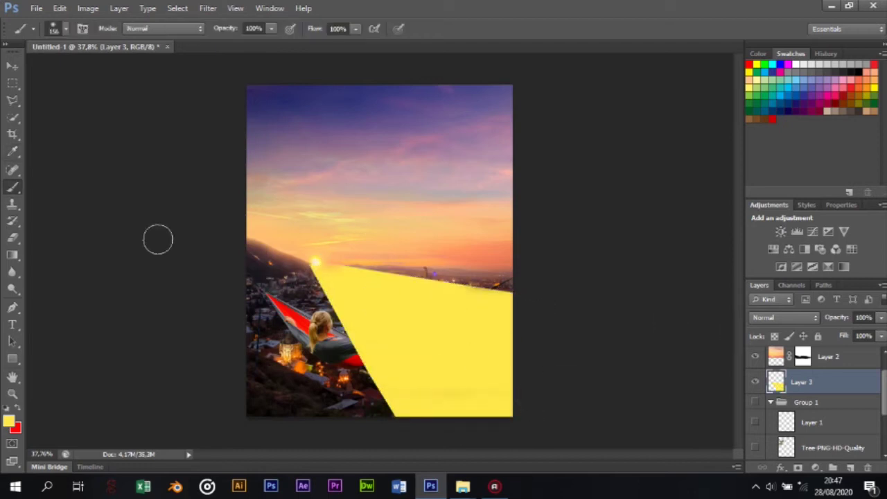
Add a clipped Layer 4 with a yellow-to-red gradient across the beam in Soft Light.
left_click(851, 469)
left_click(818, 394, "alt")
left_click(13, 254)
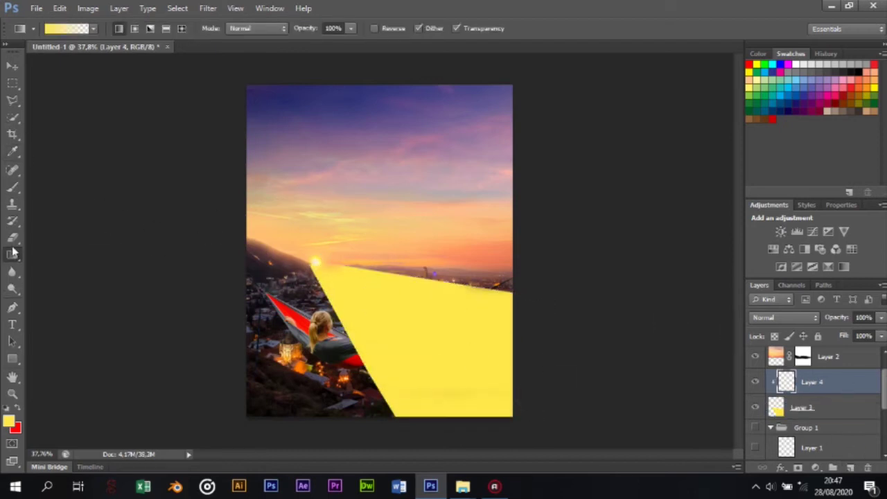
left_click(65, 28)
double_click(328, 102)
left_click_drag(524, 367, 530, 418)
key("ctrl+z")
left_click_drag(277, 234, 525, 406)
left_click(784, 316)
left_click(765, 180)
Unclip Layer 4 and merge a copy of Layers 3 and 4 into Layer 5.
left_click(818, 408)
left_click(848, 393, "alt")
left_click(850, 406)
right_click(800, 397)
left_click(800, 382)
key("ctrl+shift+alt+n")
Delete the old beam Layers 3 and 4, add empty Layer 6, and load Layer 5's beam as a selection.
left_click(810, 434, "shift")
right_click(811, 433)
left_click(692, 84)
key("Return")
left_click(13, 66)
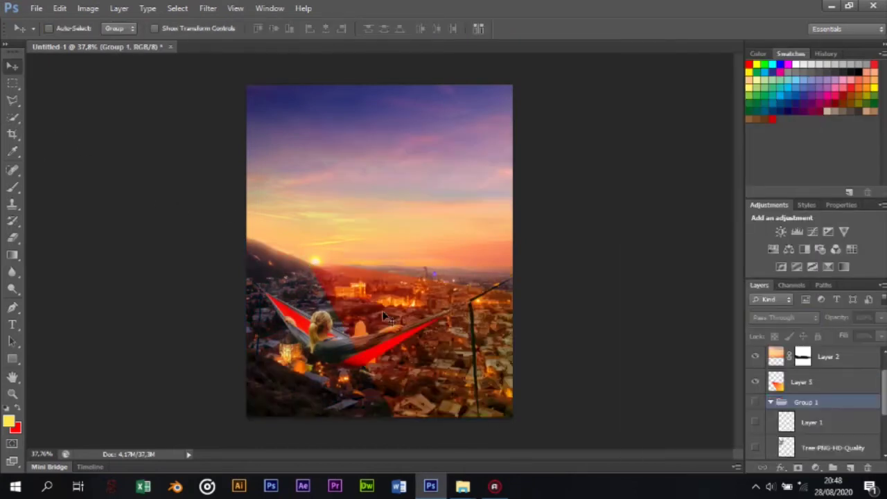
left_click(803, 382)
left_click(850, 467)
right_click(776, 399)
left_click(724, 111)
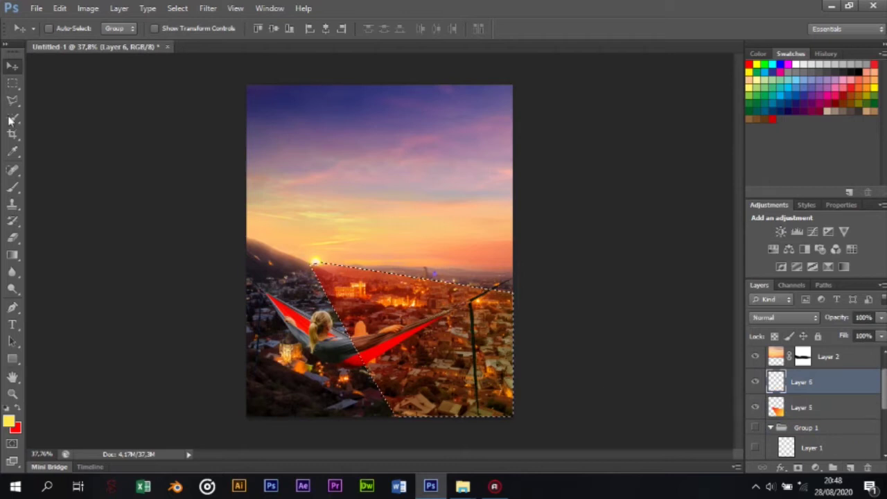
Fill the wedge selection with a yellow-to-transparent gradient.
left_click(11, 255)
left_click(70, 28)
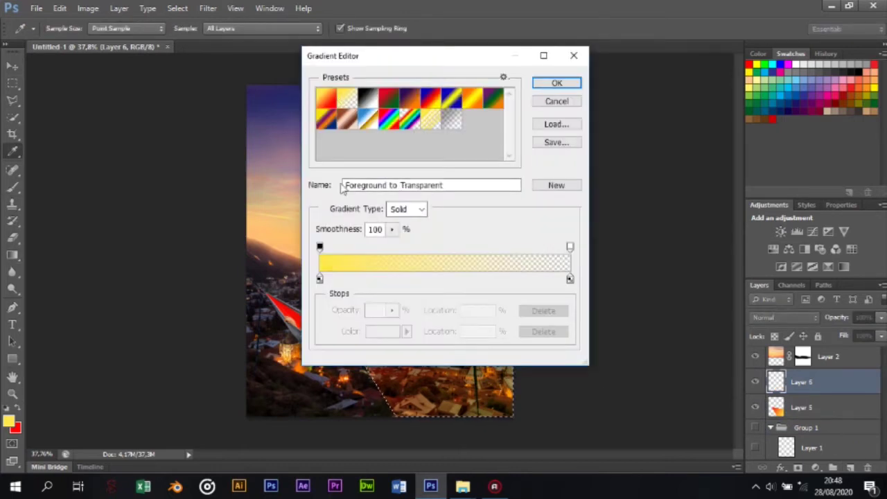
double_click(319, 278)
left_click(743, 311)
left_click(870, 153)
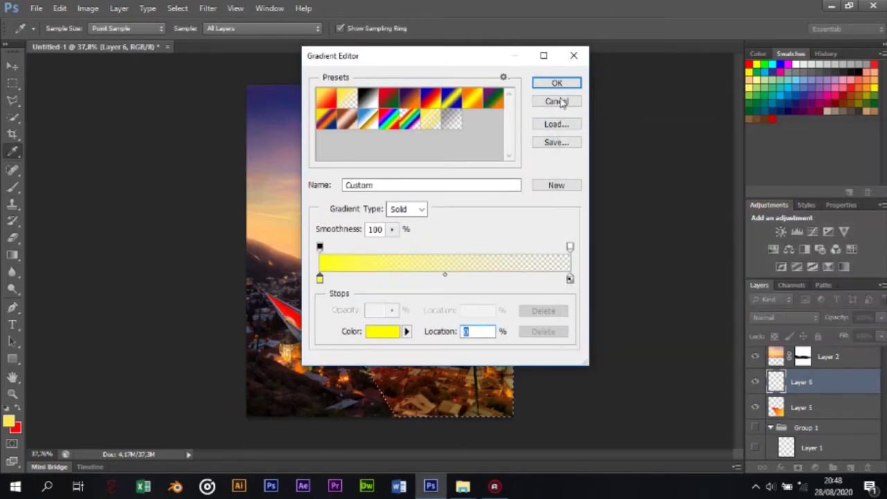
left_click(557, 82)
left_click_drag(316, 265, 402, 388)
Deselect, move Layer 6 lower in the stack, and set it to Soft Light.
key("ctrl+z")
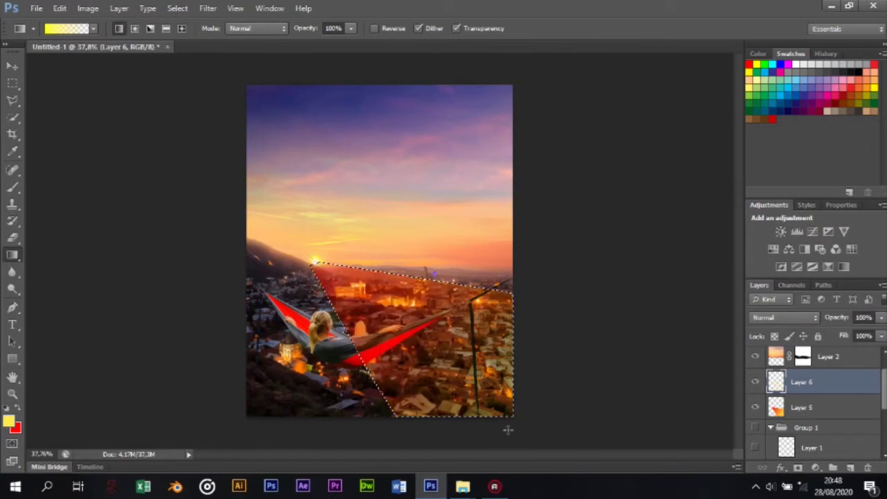
key("ctrl+z")
left_click_drag(807, 409, 810, 396)
key("ctrl+d")
left_click(783, 316)
left_click(783, 320)
Blur the Layer 6 glow with Gaussian Blur and shift its hue to -14.
left_click(206, 8)
left_click(406, 229)
mouse_move(679, 280)
left_mouse_down()
mouse_move(700, 282)
mouse_move(679, 282)
left_mouse_up()
left_click(767, 106)
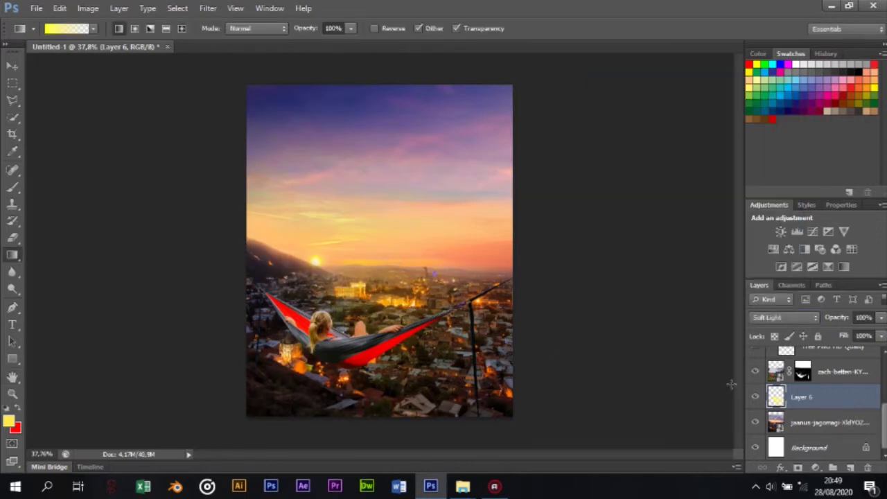
key("ctrl+u")
left_click_drag(624, 179, 617, 180)
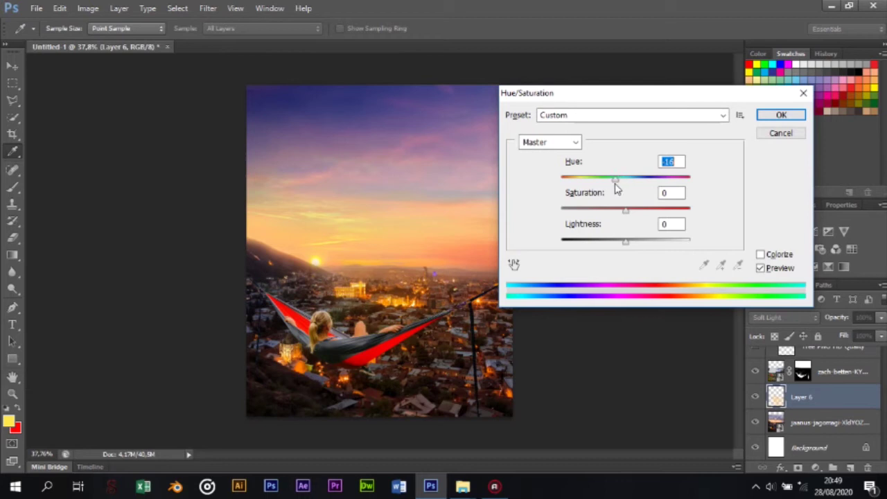
left_click(772, 116)
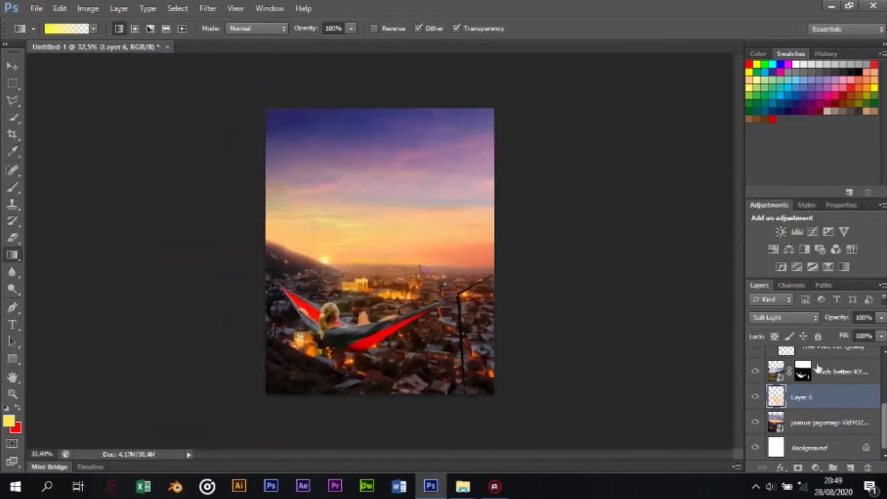
scroll(802, 364, "up", 3)
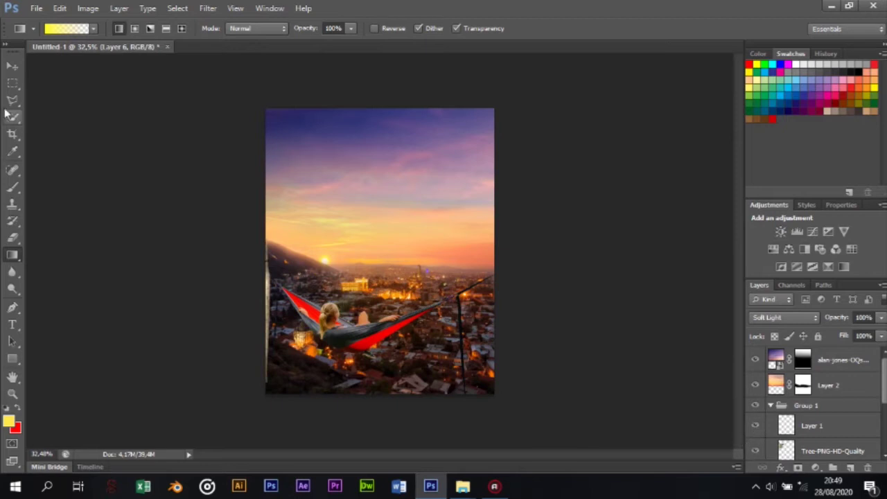
Nudge the tree group slightly and move Group 1 to the top of the layer stack.
key("v")
left_click(804, 405)
left_click_drag(265, 303, 265, 307)
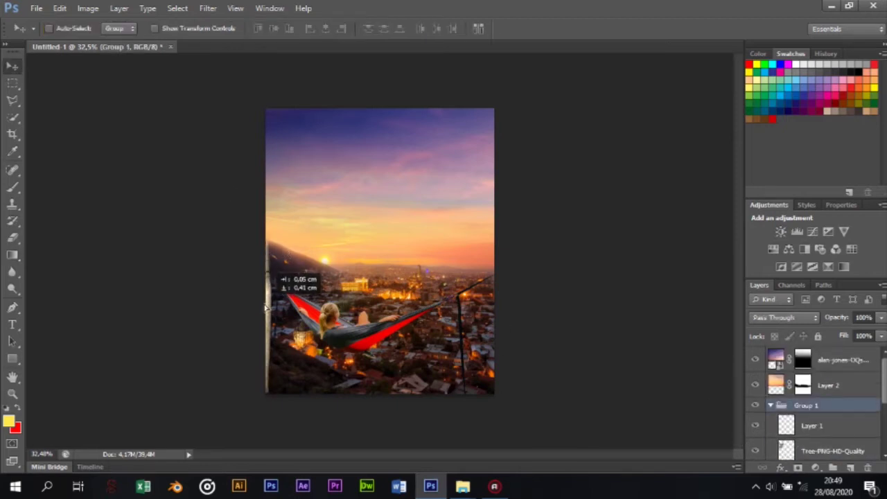
scroll(312, 339, "up", 2)
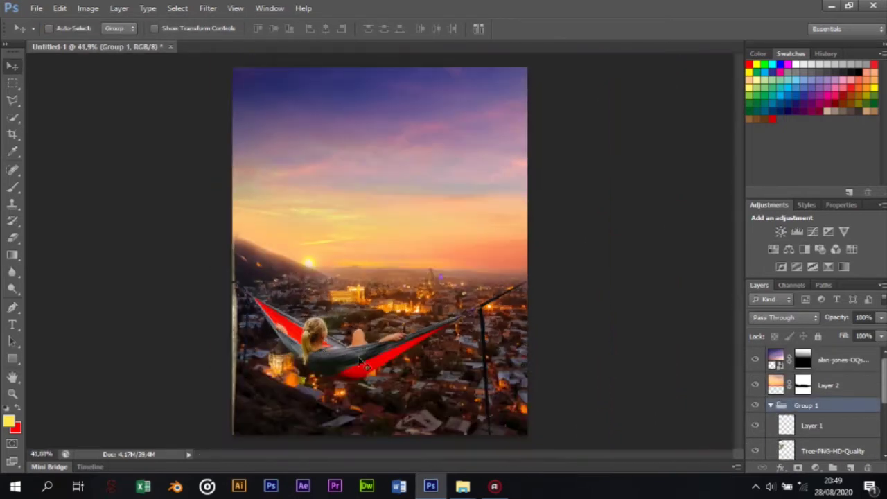
left_click_drag(814, 350, 814, 349)
scroll(378, 251, "down", 3)
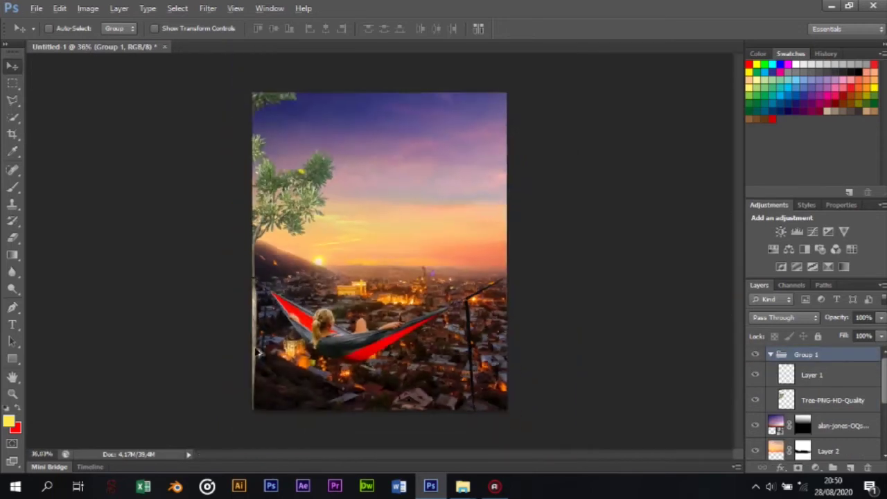
Delete Group 1 as Group Only, keeping its layers, and select the tree layer.
right_click(803, 355)
left_click(745, 60)
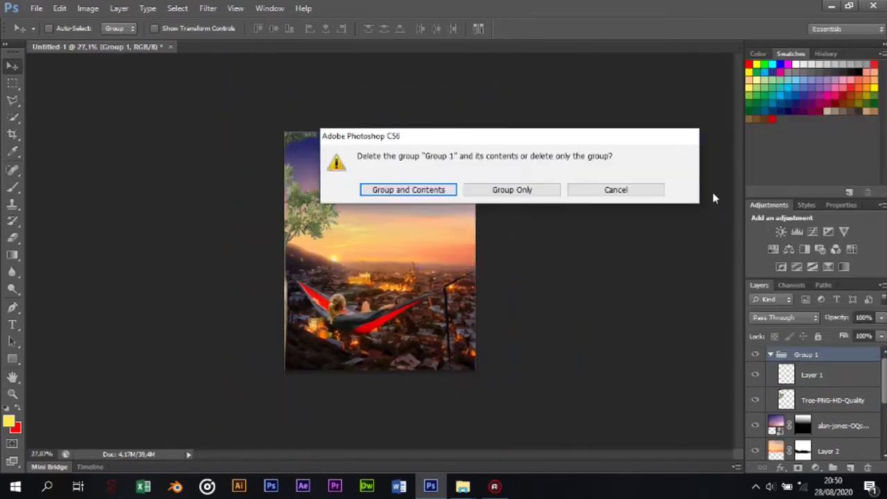
left_click(506, 196)
left_click(771, 385)
left_click(814, 468)
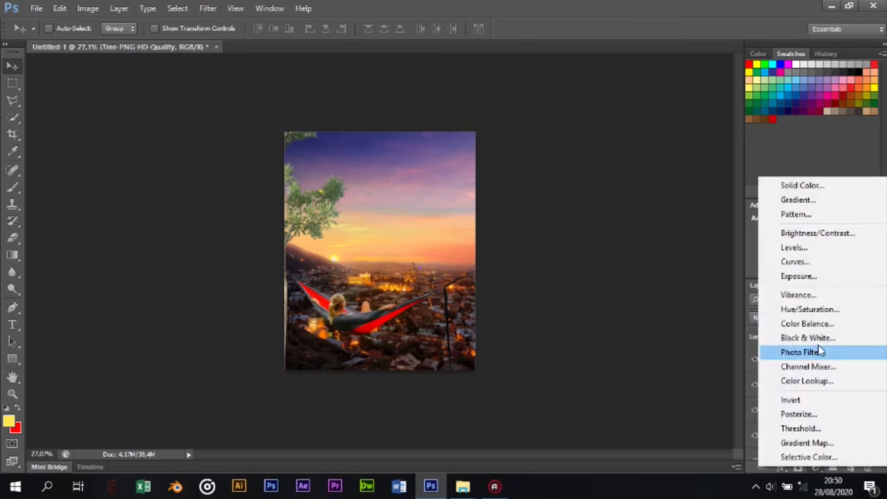
Add a Brightness/Contrast adjustment to the tree with brightness -50 and contrast 44.
left_click(792, 212)
left_click_drag(812, 249, 793, 250)
left_click_drag(806, 283, 838, 278)
key("ctrl+plus")
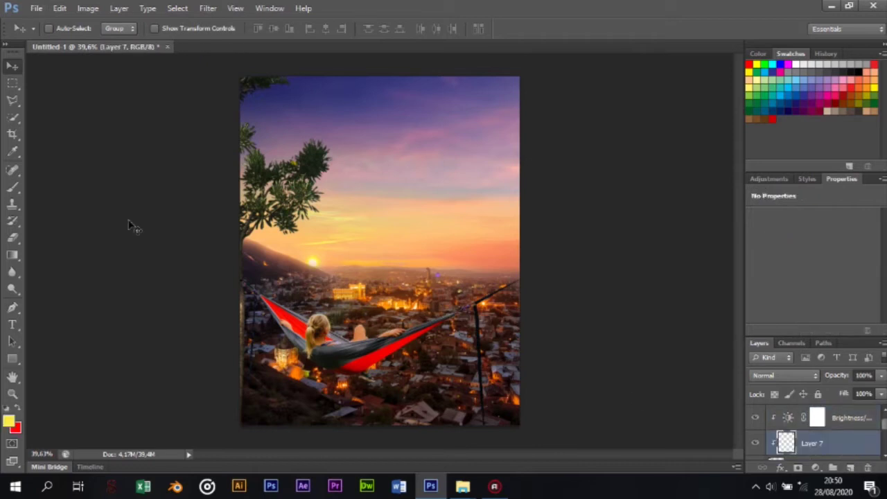
Make Layer 7's yellow tree glow Soft Light, adjust its hue/saturation, and duplicate it.
left_click(11, 188)
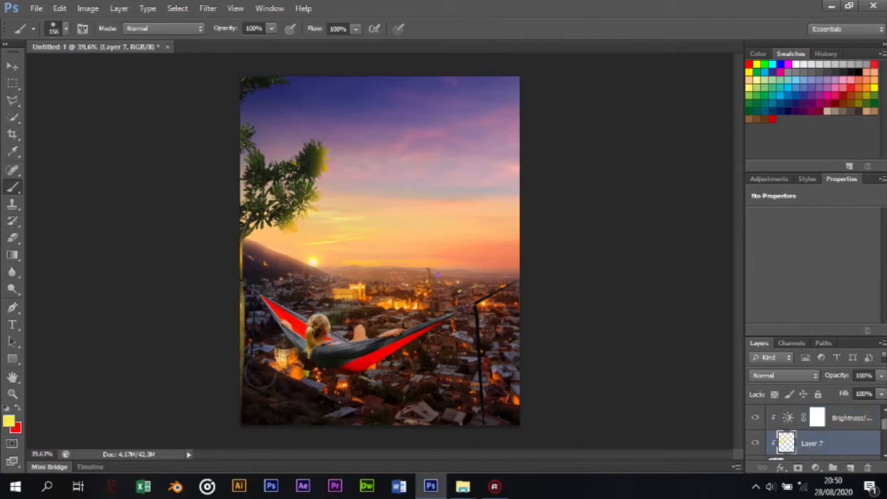
left_click(783, 375)
left_click(769, 173)
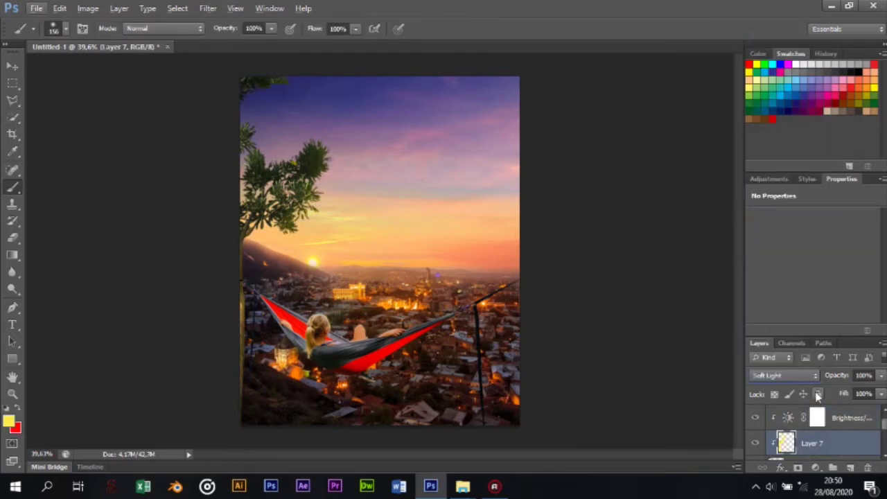
scroll(380, 251, "down", 2)
key("ctrl+u")
mouse_move(625, 178)
left_mouse_down()
mouse_move(606, 180)
mouse_move(623, 191)
left_mouse_up()
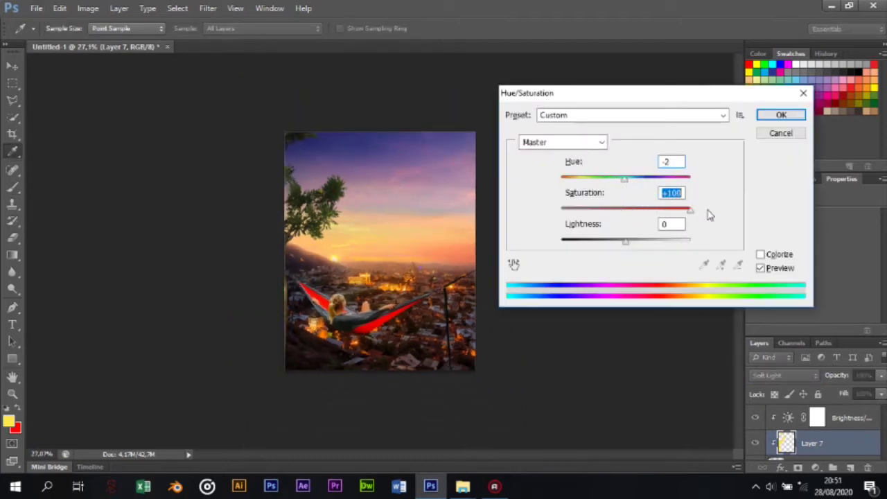
left_click(777, 116)
key("b")
key("ctrl+plus")
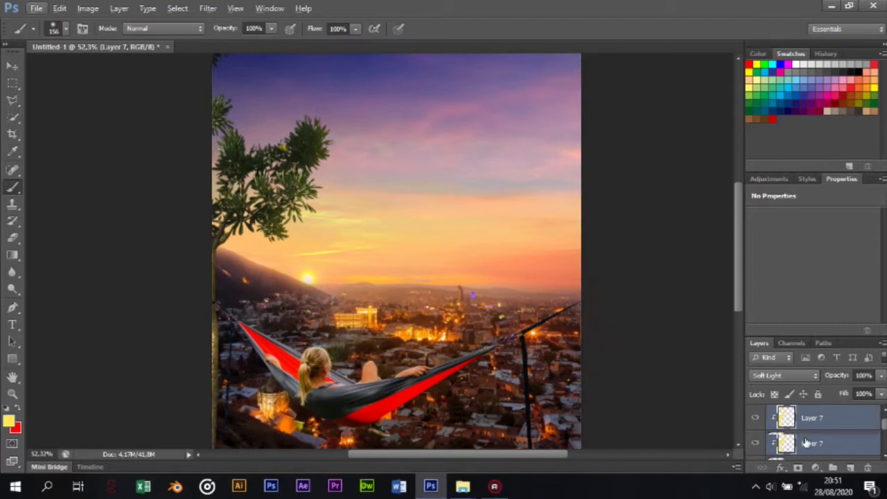
Add an Exposure adjustment above the tree, lowering exposure to -1.26.
left_click(822, 443)
left_click(815, 467)
left_click(804, 277)
mouse_move(814, 252)
left_mouse_down()
mouse_move(802, 254)
mouse_move(813, 309)
left_mouse_up()
key("ctrl+minus")
key("ctrl+minus")
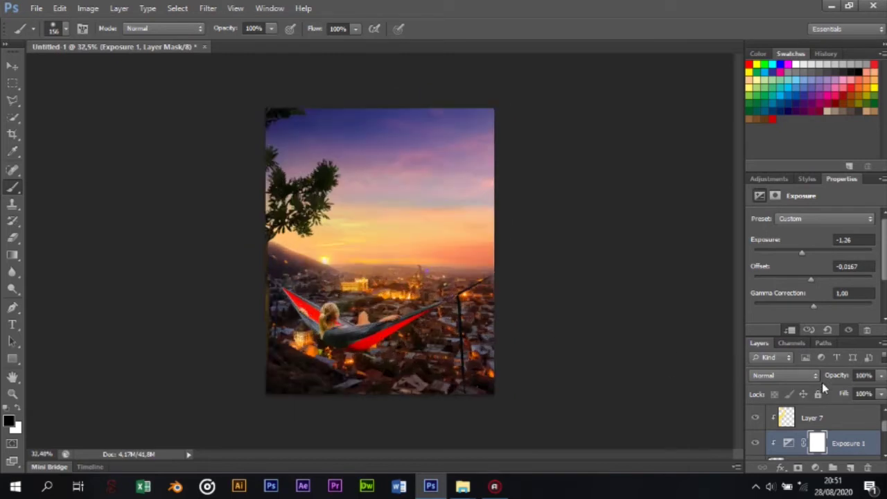
Dock the Properties panel as its own column.
scroll(819, 377, "down", 3)
left_click_drag(841, 142, 736, 166)
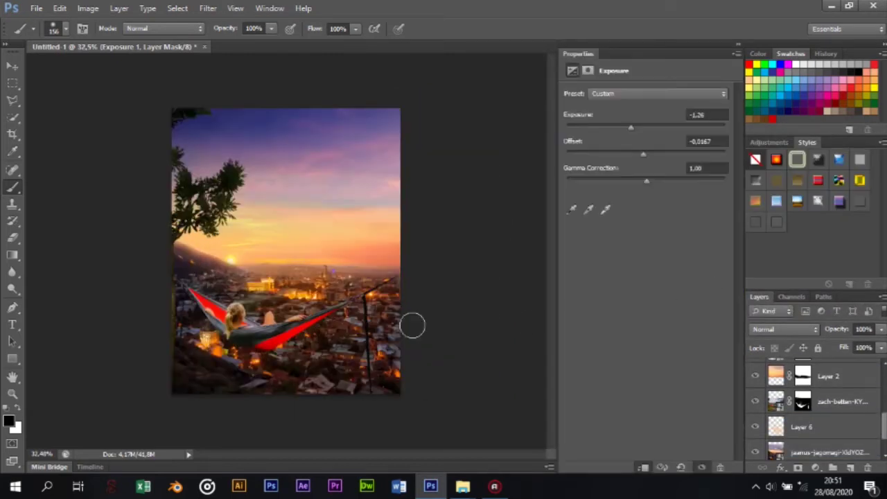
scroll(527, 318, "up", 3)
scroll(817, 409, "down", 1)
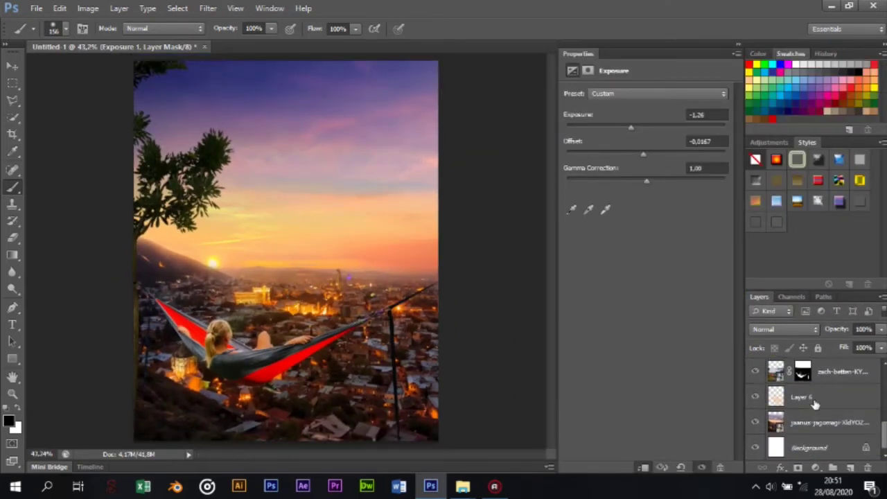
Darken the hammock photo with a clipped Brightness/Contrast at -128 brightness, contrast 5, plus a clipped new layer.
left_click(838, 371)
left_click(814, 468)
left_click(817, 228)
mouse_move(631, 127)
left_mouse_down()
mouse_move(584, 131)
mouse_move(638, 153)
left_mouse_up()
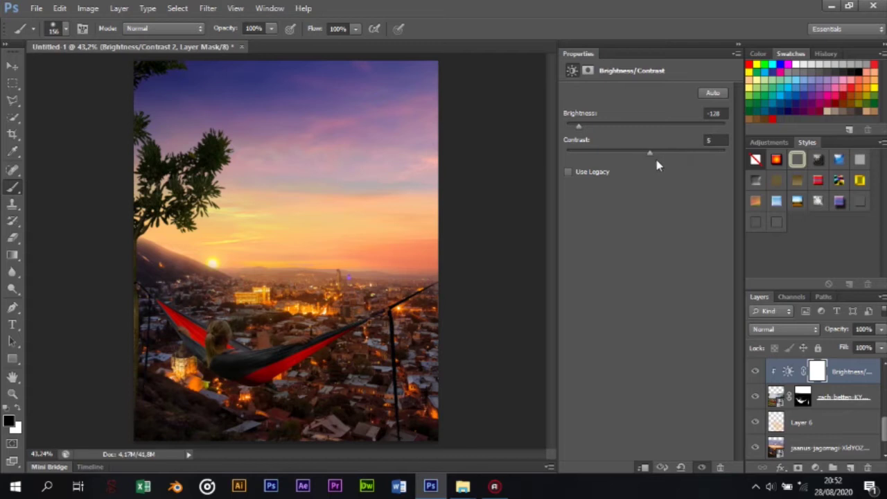
left_click(831, 396)
left_click(850, 468)
Set the brush size to 13 px, then to 46 px.
scroll(256, 333, "up", 4)
right_click(198, 267)
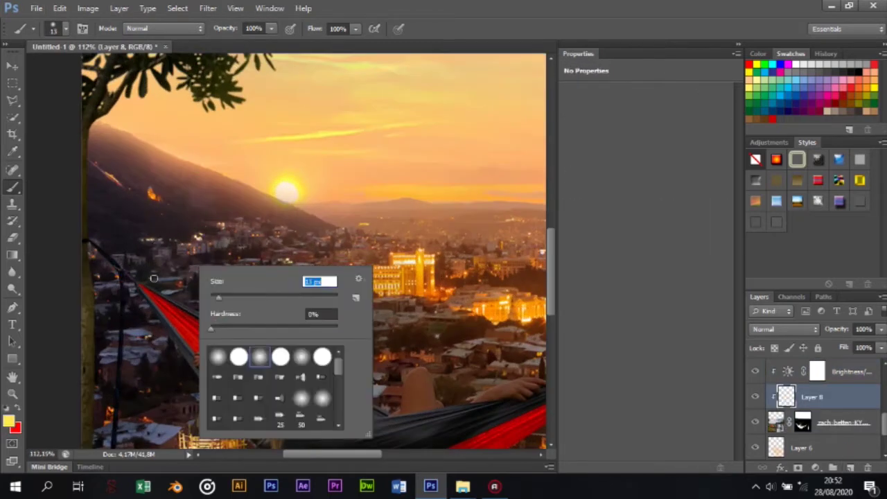
type("13")
key("Return")
right_click(264, 344)
type("46")
key("Return")
Apply the hammock photo's mask and paint yellow along the hammock's upper edge on Layer 8.
right_click(812, 413)
left_click(688, 79)
left_click(807, 393)
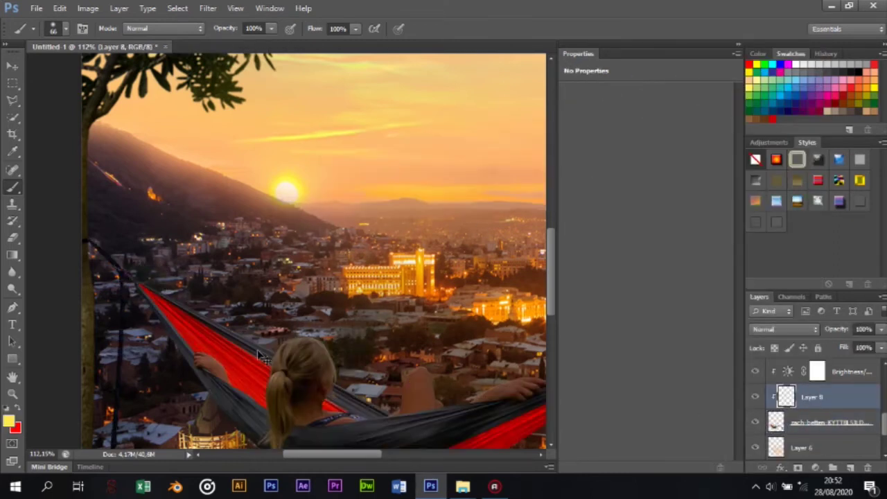
left_click_drag(272, 353, 142, 284)
Pan around the image and add a fresh white mask to the hammock photo.
scroll(291, 312, "right", 3)
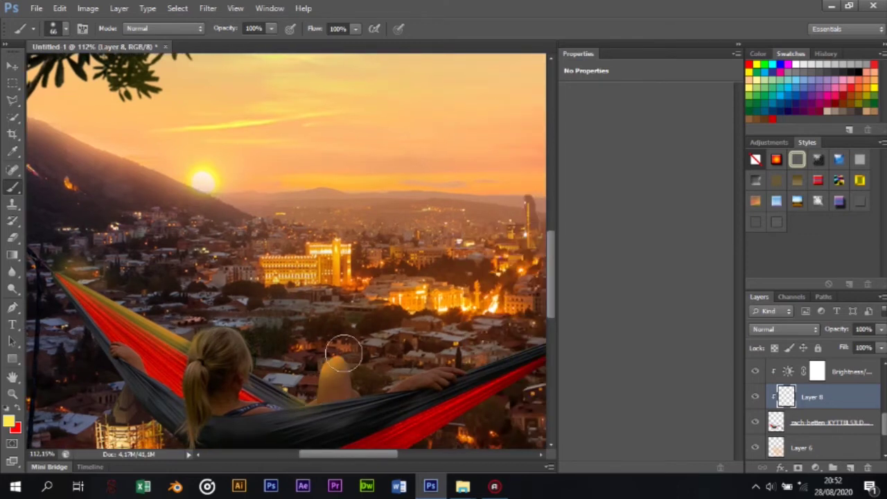
scroll(475, 355, "right", 3)
scroll(439, 311, "left", 3)
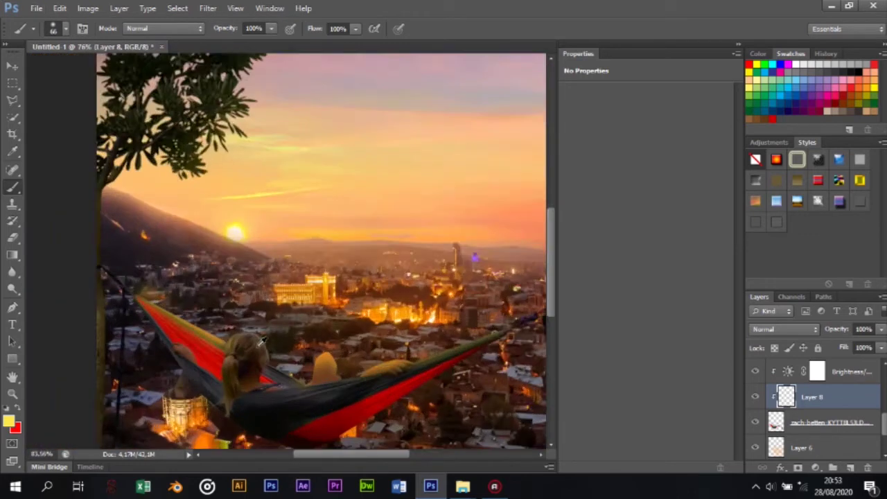
scroll(247, 352, "up", 1)
scroll(288, 366, "up", 2)
scroll(288, 366, "down", 2)
left_click(802, 421)
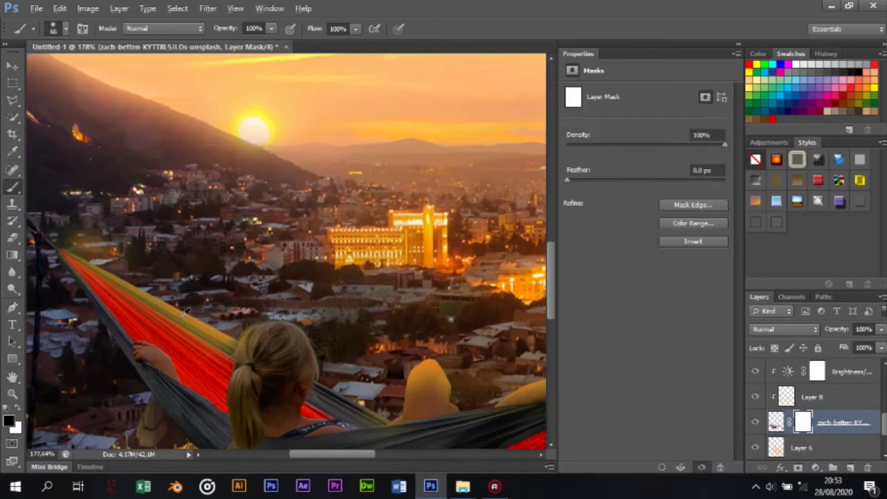
Resize the brush for mask touch-up, trying 31 px and settling on 19 px.
scroll(408, 312, "up", 5)
right_click(408, 309)
key("Return")
right_click(433, 313)
left_click_drag(485, 338, 505, 339)
key("Return")
scroll(450, 371, "down", 2)
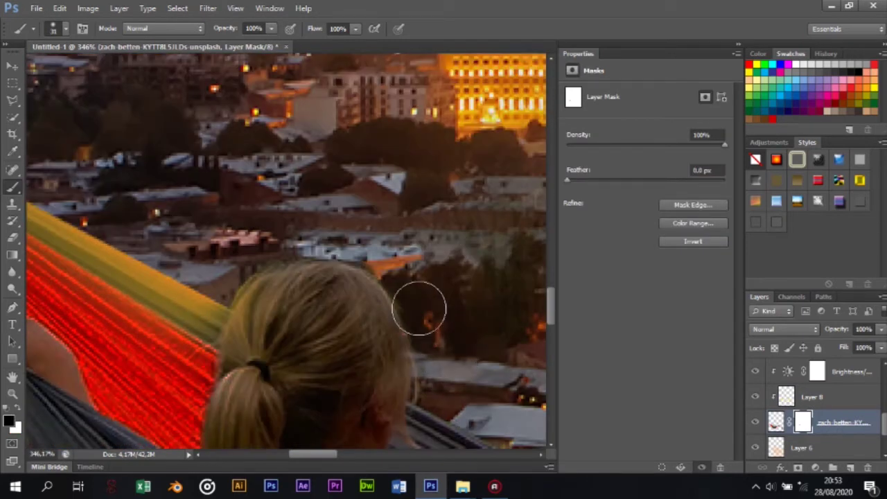
right_click(436, 300)
left_click_drag(495, 333, 485, 332)
key("Return")
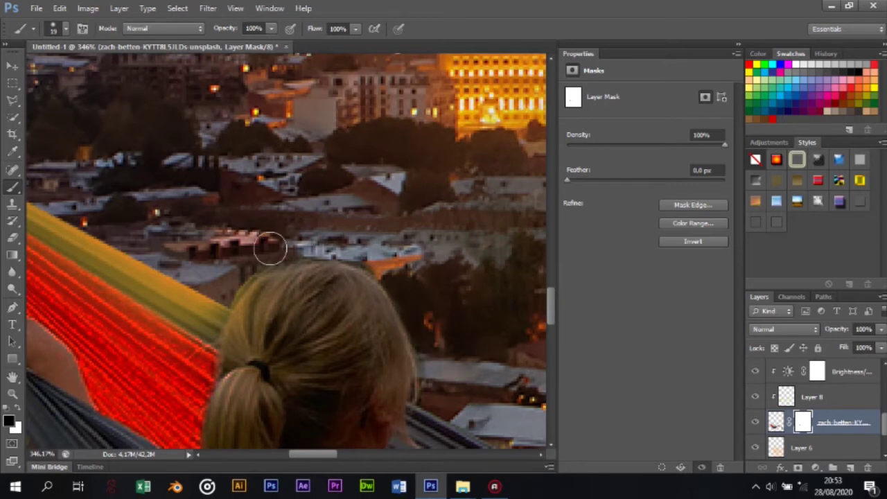
Pan around the girl's hair and hammock edges, then select the hammock photo layer.
scroll(308, 246, "left", 2)
scroll(277, 208, "up", 1)
scroll(227, 182, "left", 2)
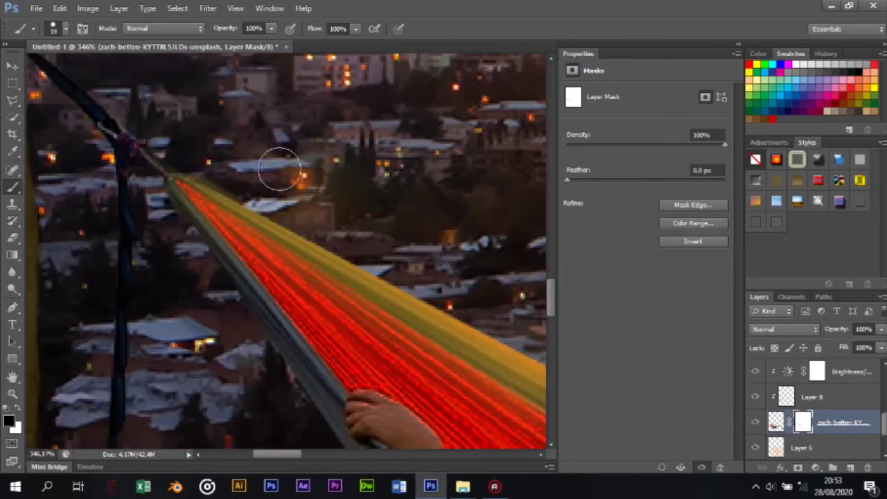
scroll(506, 289, "down", 3)
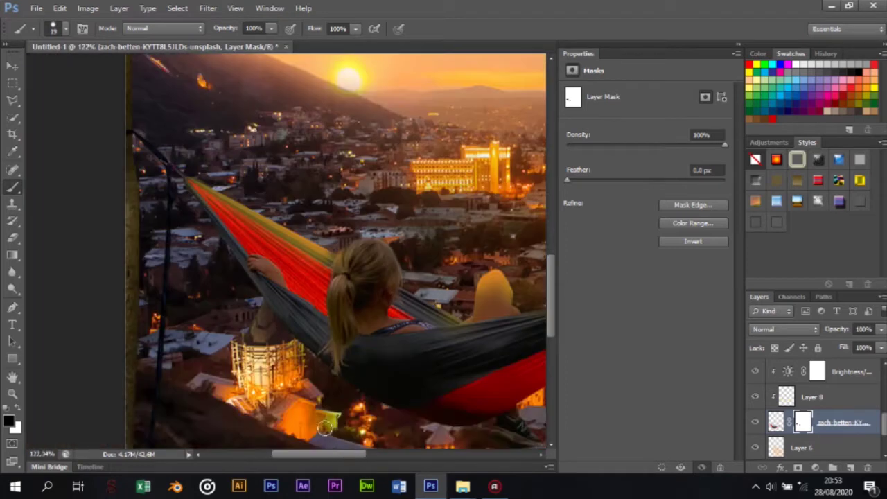
scroll(343, 360, "up", 4)
scroll(354, 379, "down", 1)
scroll(311, 344, "down", 4)
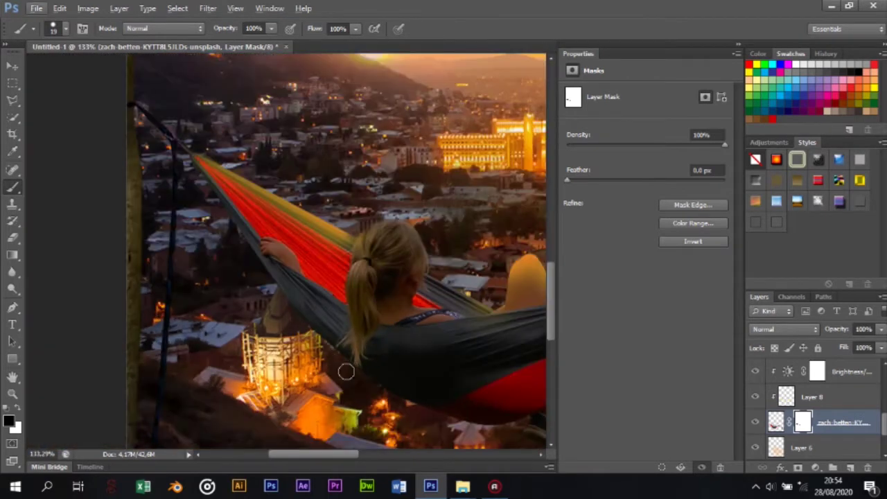
key("alt+bracketright")
left_click(825, 415)
Undo the yellow strokes on the hammock and pan around the image.
key("alt+bracketright")
scroll(430, 250, "right", 1)
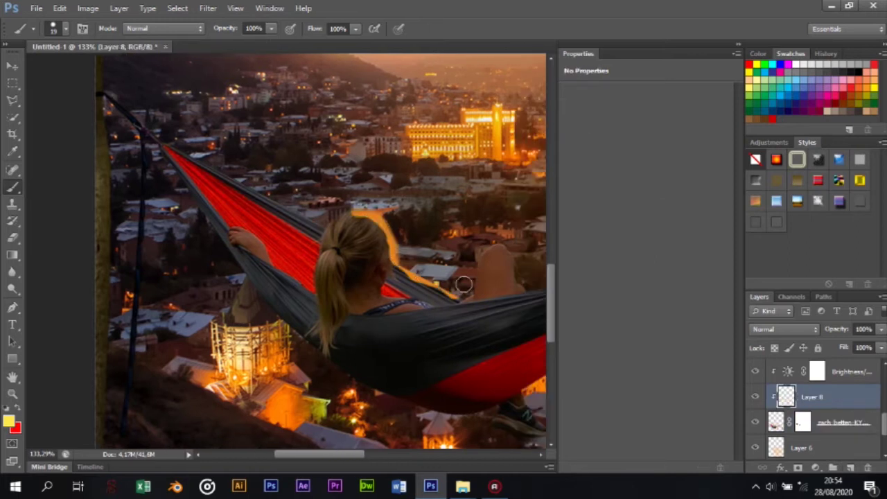
scroll(489, 240, "right", 1)
scroll(450, 257, "right", 3)
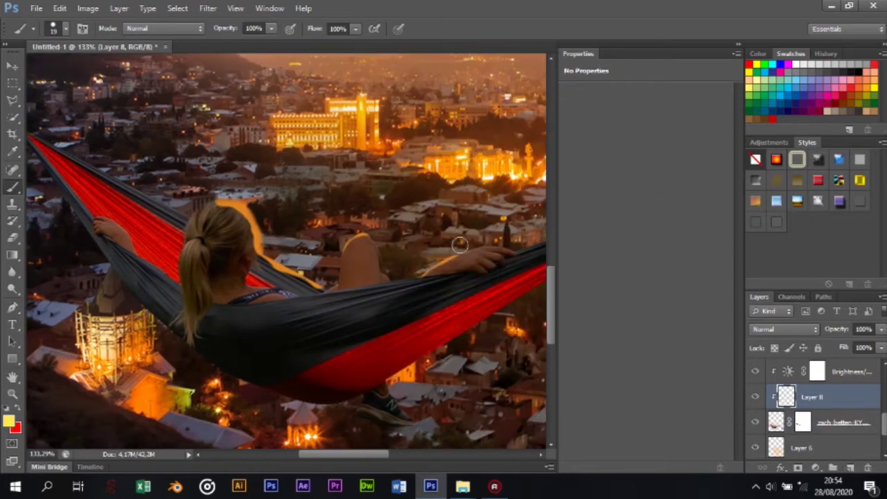
scroll(457, 245, "right", 4)
scroll(450, 229, "right", 2)
scroll(415, 215, "right", 3)
scroll(374, 208, "up", 2)
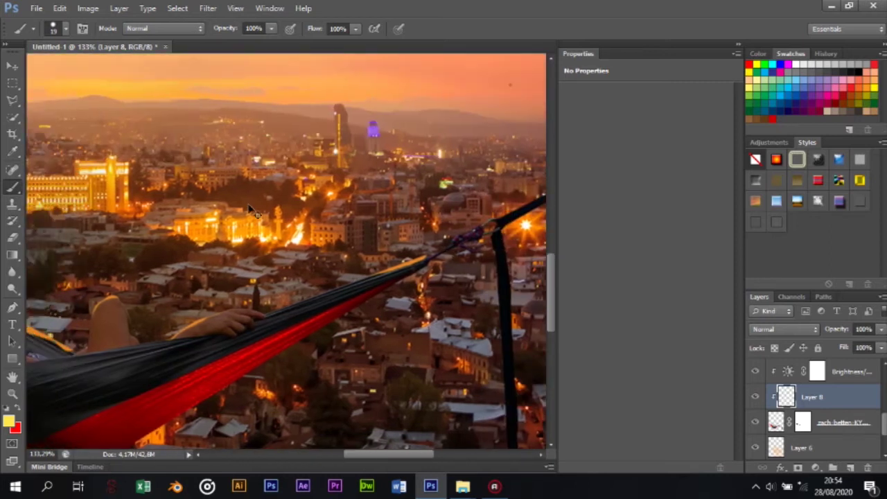
scroll(374, 207, "left", 3)
scroll(120, 193, "left", 8)
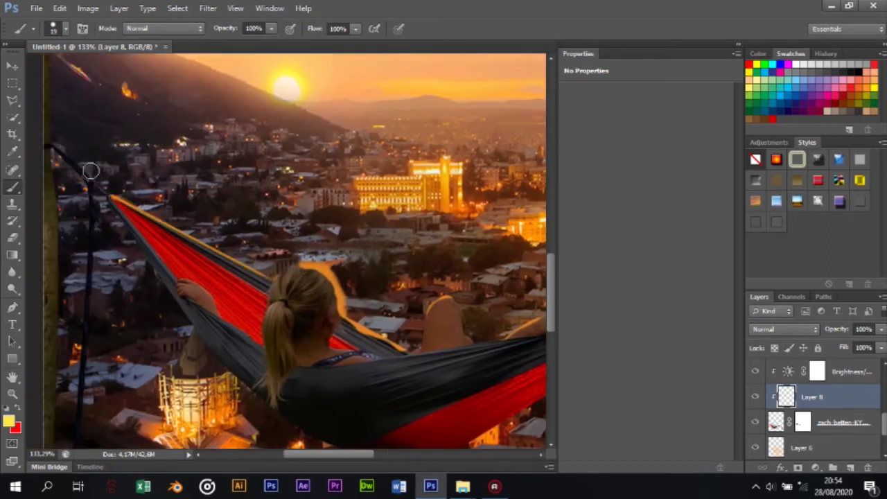
scroll(109, 170, "down", 5)
scroll(236, 304, "up", 8)
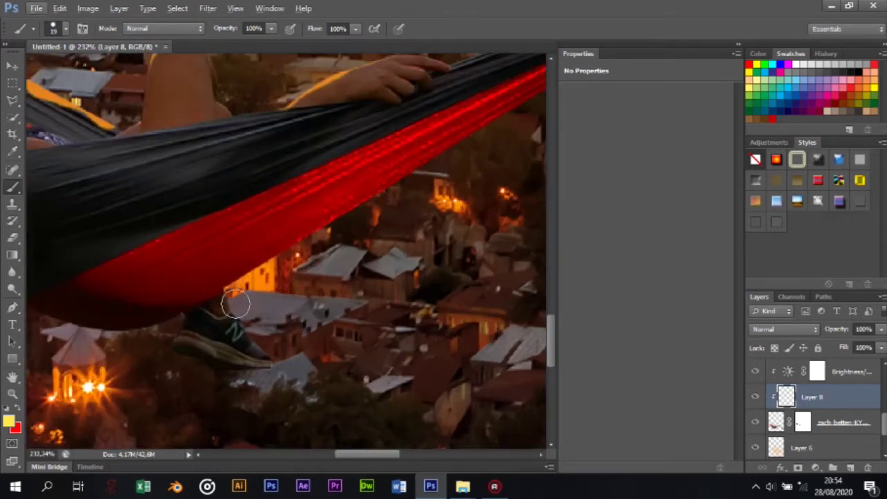
scroll(348, 364, "down", 5)
Blend Layer 8 in Soft Light and soften it with a Gaussian Blur.
left_click(783, 329)
left_click(759, 181)
left_click(208, 8)
left_click(396, 232)
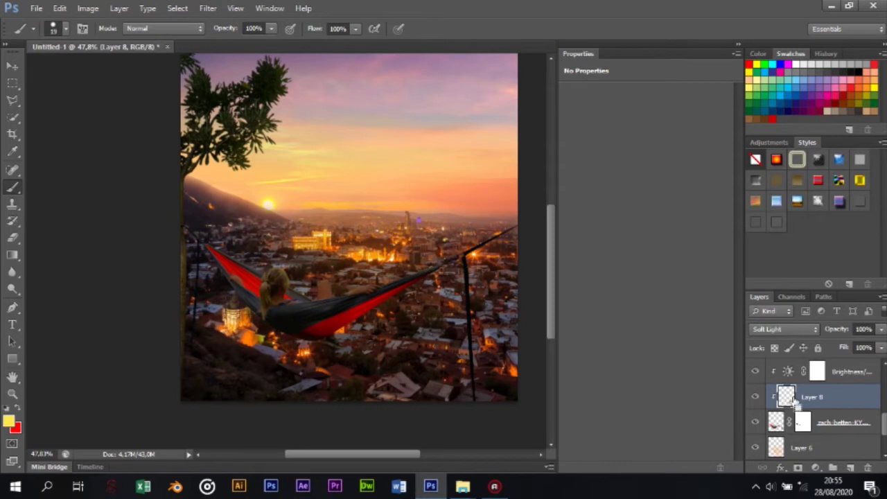
Shift the glow layer's hue to +18 with Hue/Saturation.
key("ctrl+u")
mouse_move(625, 179)
left_mouse_down()
mouse_move(653, 178)
mouse_move(638, 182)
left_mouse_up()
left_click(797, 114)
Delete the yellow glow Layer 8.
key("b")
scroll(263, 291, "up", 5)
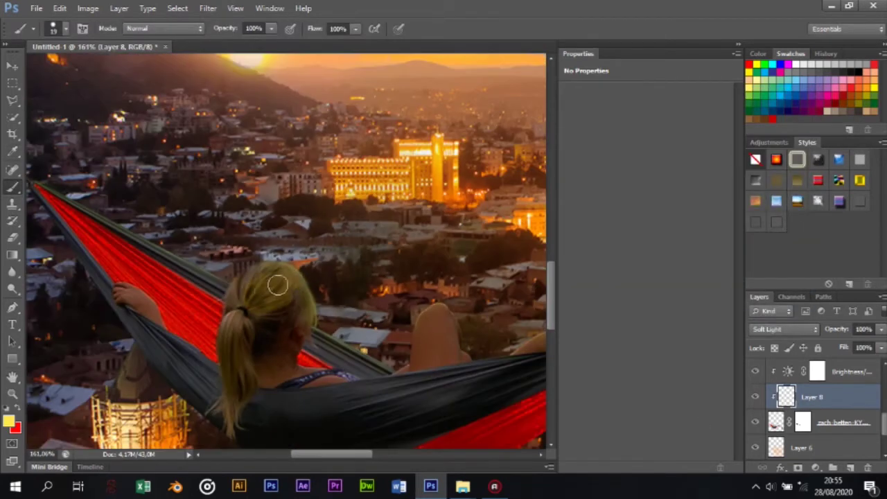
key("Delete")
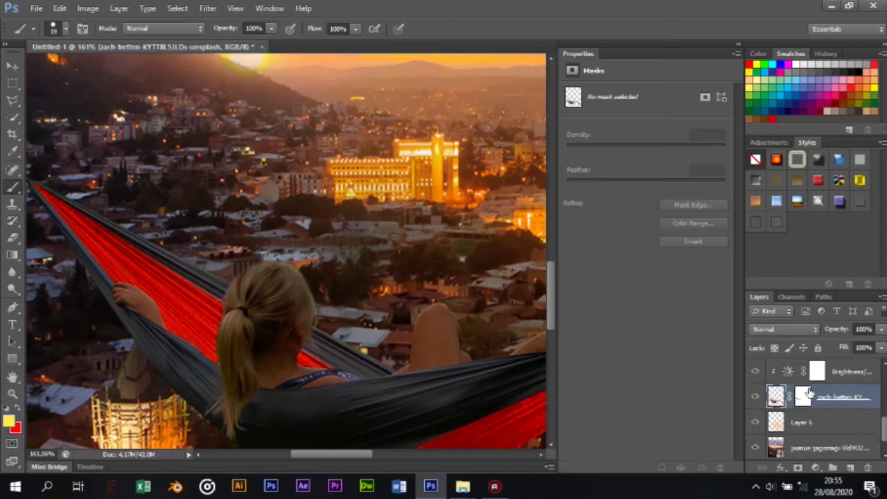
Create a new layer above Brightness/Contrast and clip it to the layers below.
scroll(191, 278, "down", 3)
key("ctrl+shift+alt+n")
key("ctrl+bracketright")
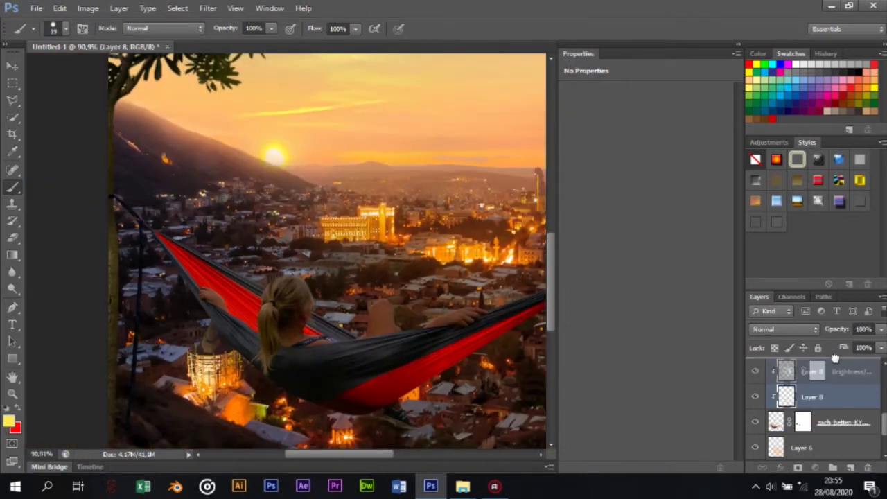
key("ctrl+alt+g")
scroll(68, 398, "up", 2)
Paint yellow along the hammock's upper edge and over the girl's hand.
right_click(172, 226)
double_click(227, 318)
left_click_drag(153, 225, 315, 309)
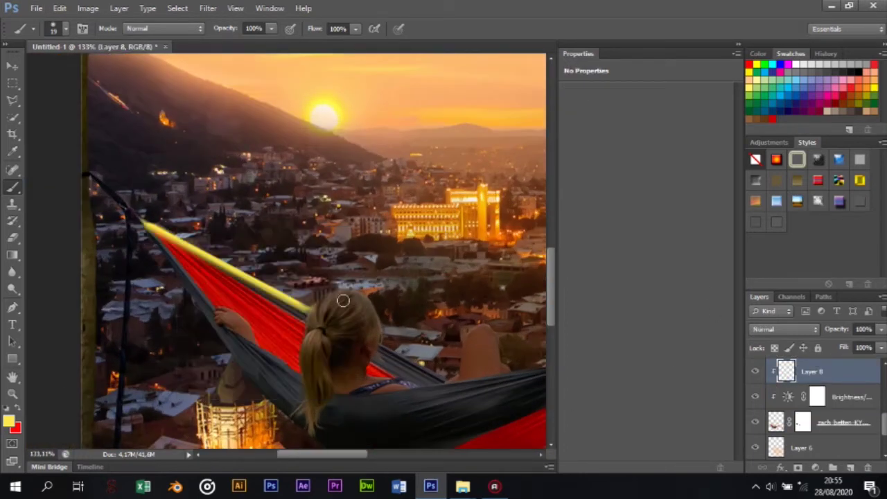
mouse_move(488, 321)
left_mouse_down()
mouse_move(370, 356)
mouse_move(468, 333)
left_mouse_up()
scroll(485, 283, "right", 3)
key("ctrl+0")
Set the new Layer 8 to Soft Light and apply a Gaussian Blur.
left_click(783, 329)
left_click(776, 177)
left_click(208, 8)
mouse_move(214, 140)
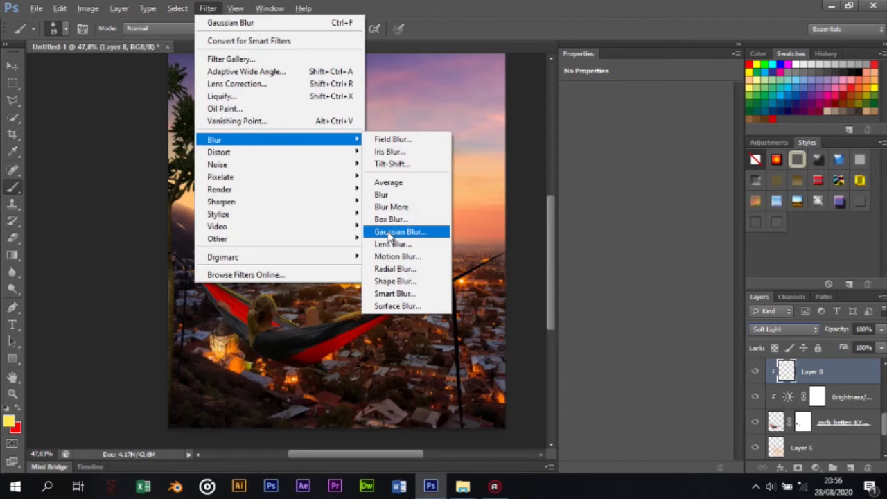
left_click(401, 230)
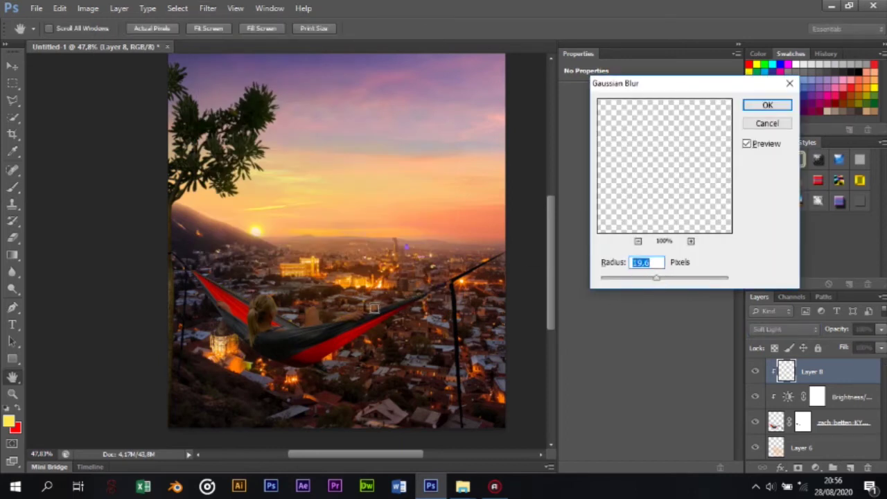
Adjust the glow with Hue/Saturation: hue -19, saturation -15, lightness +54.
scroll(440, 298, "down", 1)
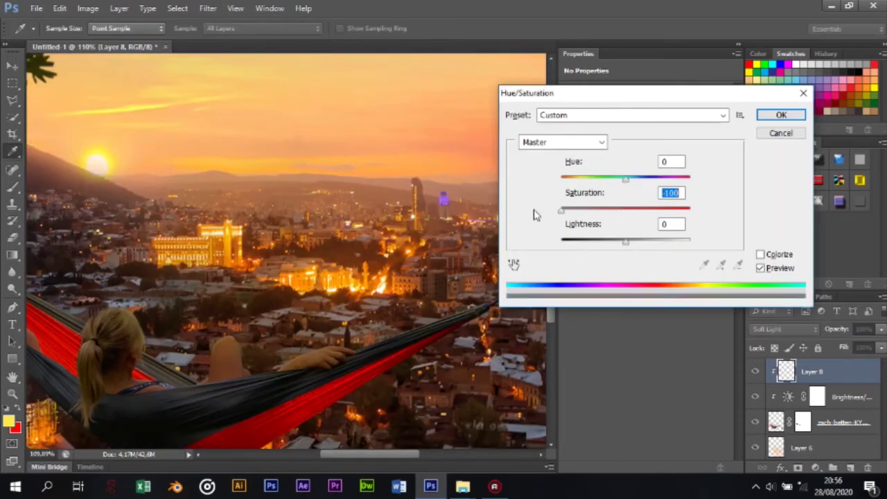
left_click_drag(561, 210, 690, 210)
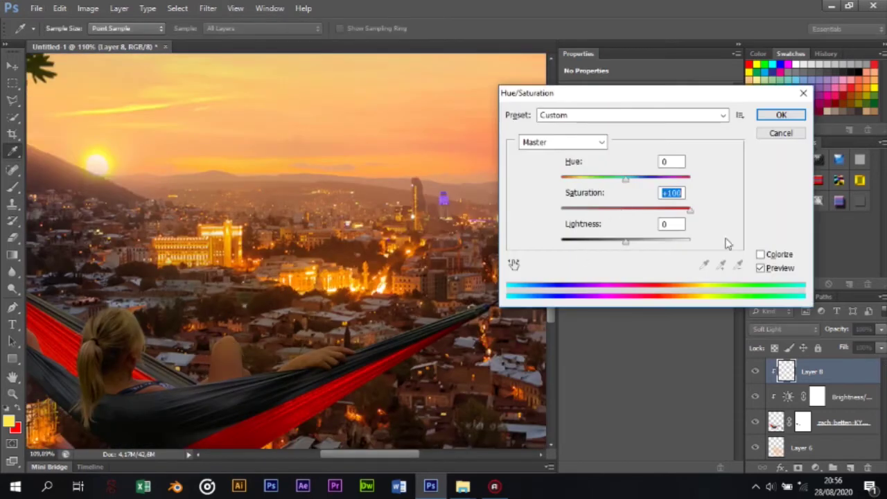
mouse_move(625, 179)
left_mouse_down()
mouse_move(658, 179)
mouse_move(614, 179)
left_mouse_up()
mouse_move(658, 243)
left_mouse_down()
mouse_move(669, 242)
mouse_move(660, 243)
left_mouse_up()
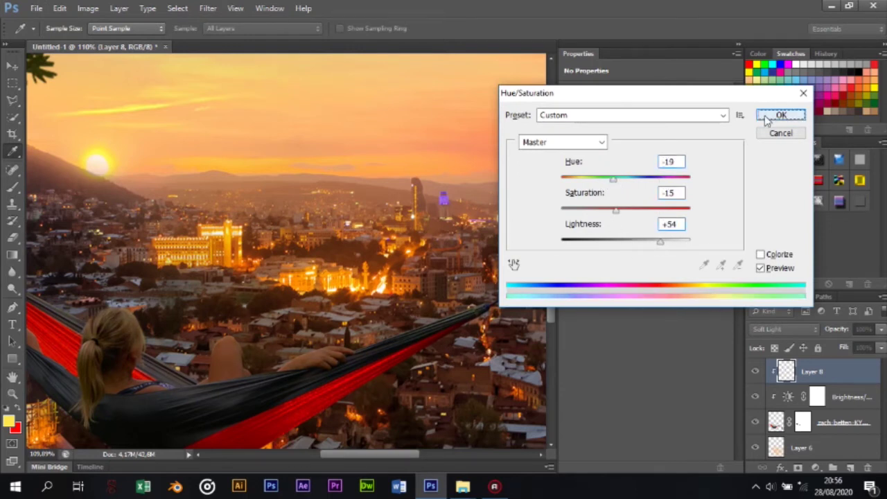
left_click(765, 121)
key("b")
key("ctrl+0")
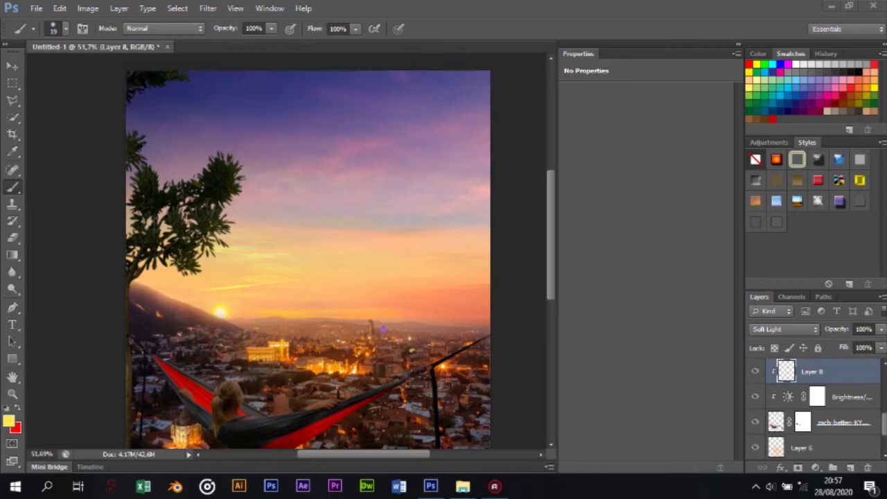
Add a clipped Hue/Saturation adjustment to the hammock layer (-7, -5, -9).
scroll(234, 335, "up", 3)
scroll(225, 365, "down", 2)
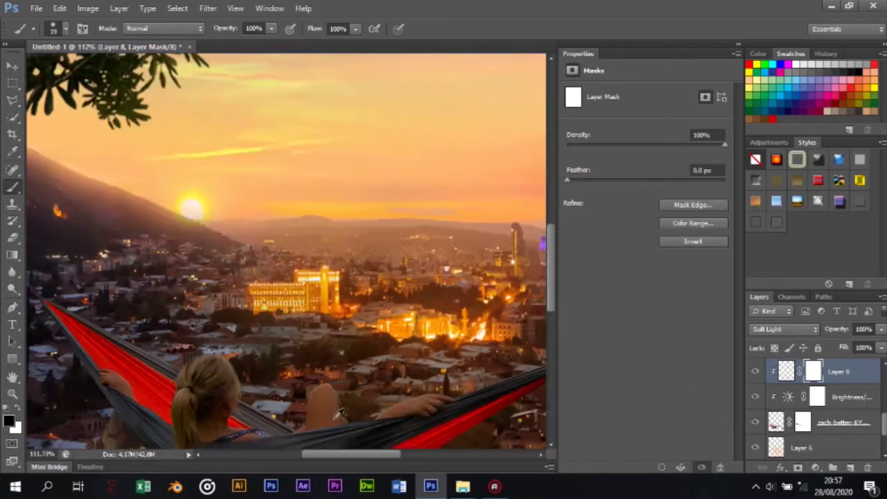
scroll(208, 360, "up", 2)
scroll(187, 357, "down", 2)
scroll(163, 350, "up", 3)
scroll(162, 352, "down", 3)
scroll(301, 338, "down", 2)
scroll(277, 250, "up", 1)
left_click(842, 421)
left_click(814, 467)
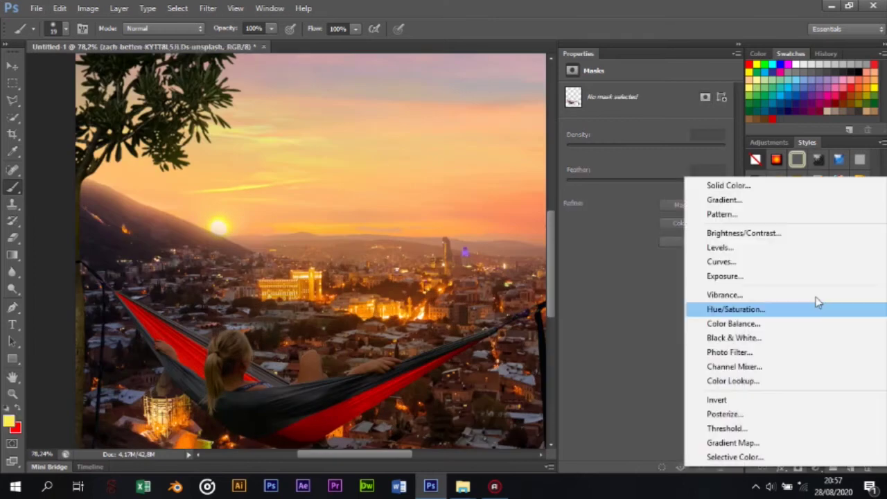
left_click(816, 302)
mouse_move(645, 141)
left_mouse_down()
mouse_move(631, 141)
mouse_move(688, 165)
mouse_move(656, 169)
mouse_move(656, 195)
mouse_move(645, 195)
left_mouse_up()
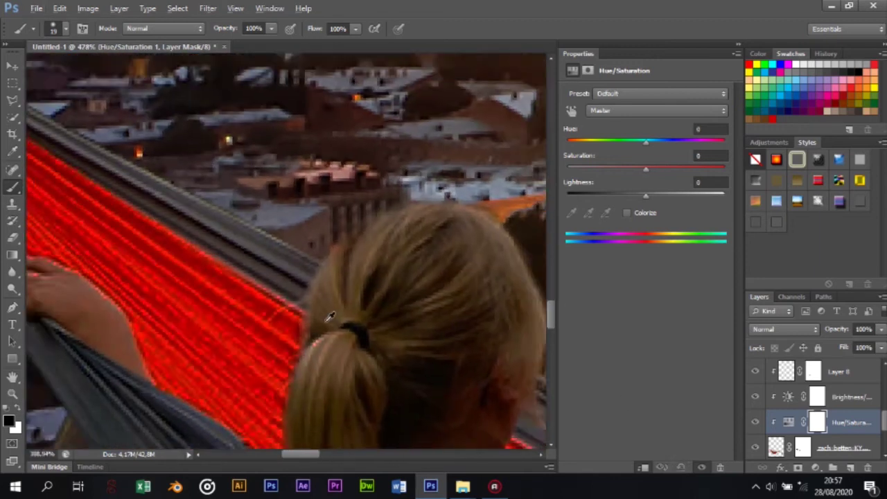
key("ctrl+0")
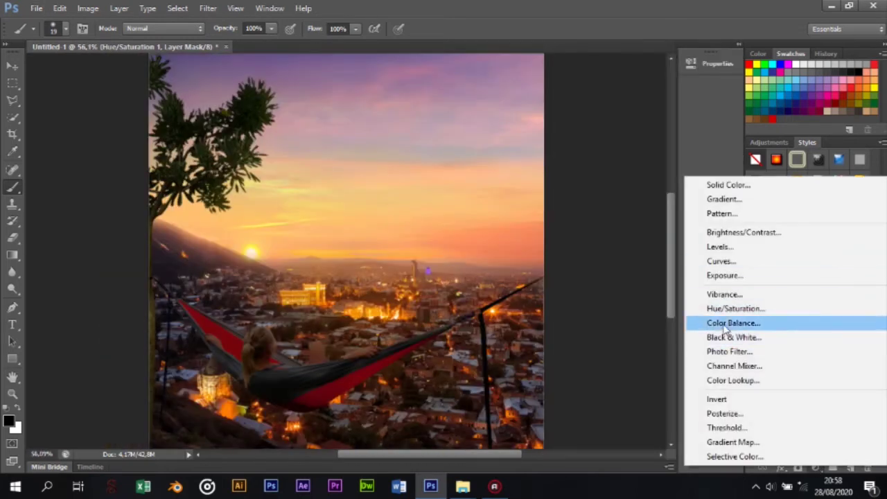
Add Color Balance midtones +1, +6, -6 and Brightness/Contrast at -80 brightness, 25 contrast.
left_click(820, 323)
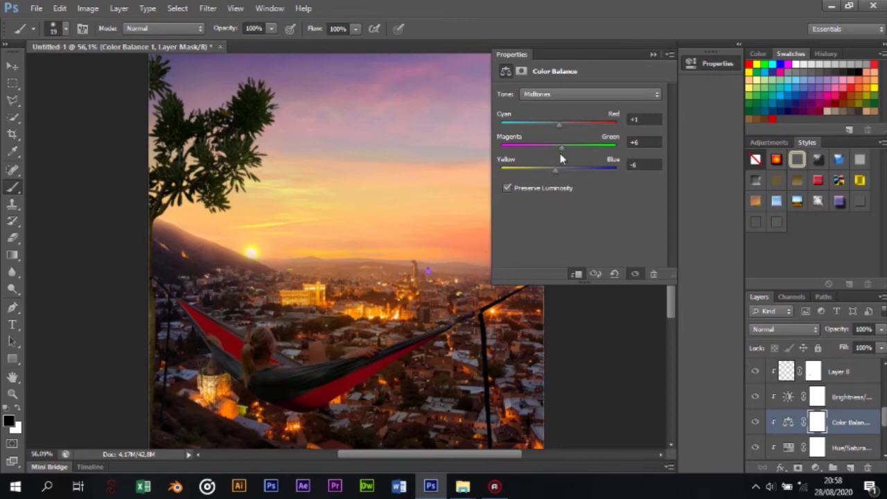
mouse_move(518, 125)
left_mouse_down()
mouse_move(548, 125)
mouse_move(531, 127)
left_mouse_up()
left_click_drag(587, 154, 600, 153)
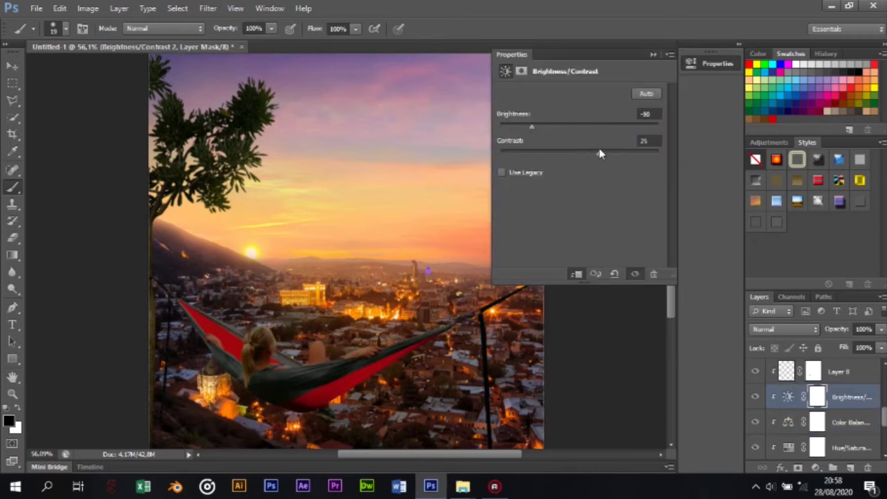
left_click(651, 55)
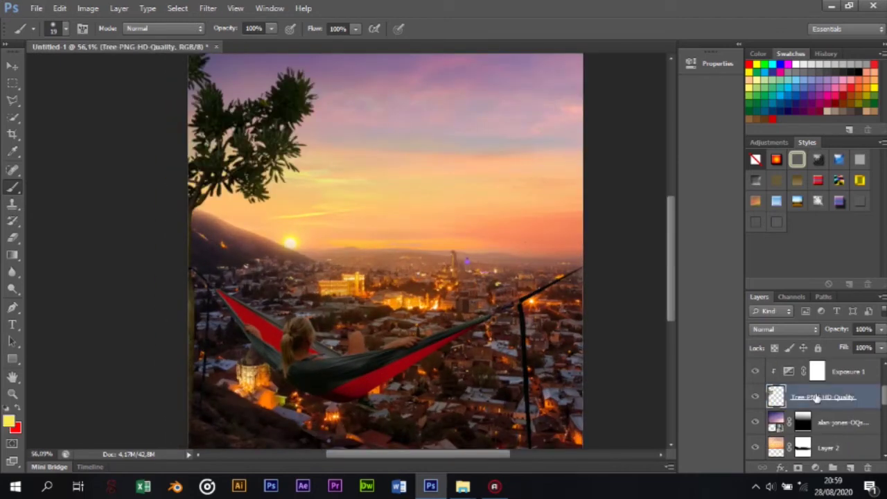
Add a white layer mask to the tree layer and adjust the brush size.
left_click(814, 469)
right_click(186, 374)
left_click(199, 420)
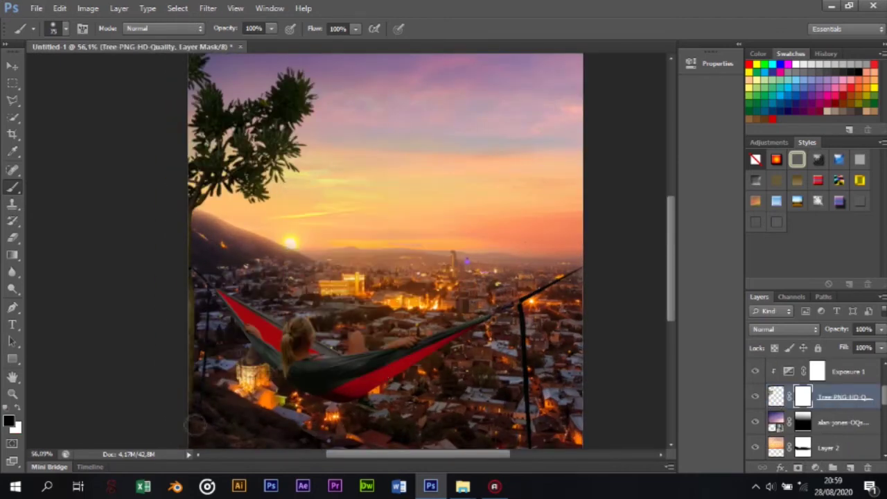
scroll(194, 414, "down", 2)
scroll(230, 334, "up", 2)
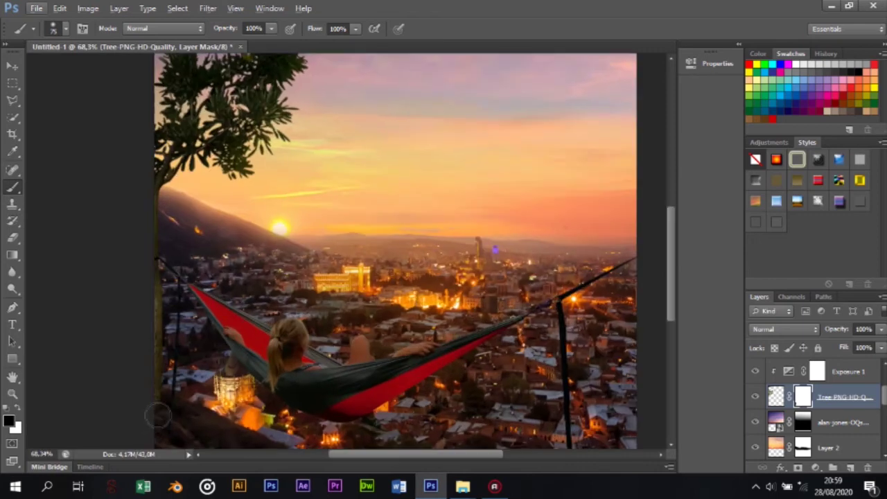
scroll(115, 392, "up", 3)
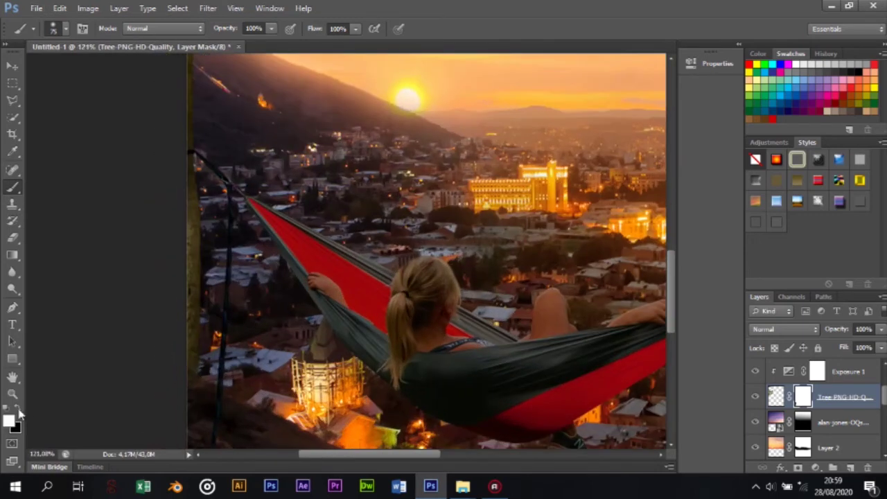
scroll(208, 361, "down", 4)
scroll(208, 360, "up", 2)
Add a dark red Solid Color fill layer.
left_click(822, 469)
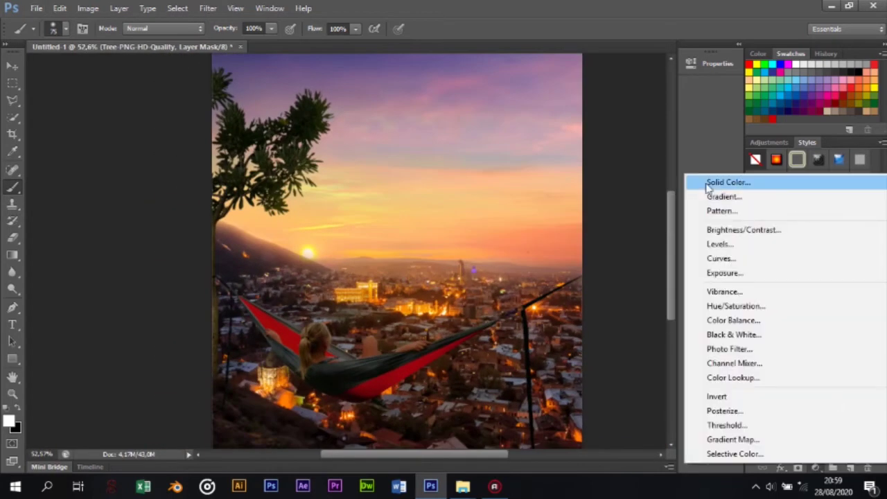
left_click(722, 180)
left_click(631, 304)
left_click_drag(742, 302, 742, 324)
left_click(870, 152)
Try Soft Light, Overlay and Hard Light on the fill, at 68% opacity.
left_click(784, 329)
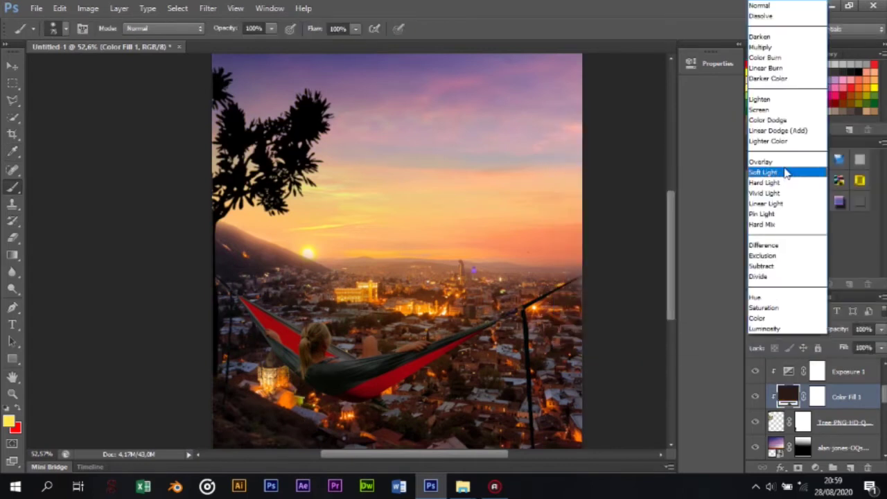
left_click(776, 407)
left_click(784, 329)
left_click(754, 220)
left_click(784, 329)
left_click(762, 188)
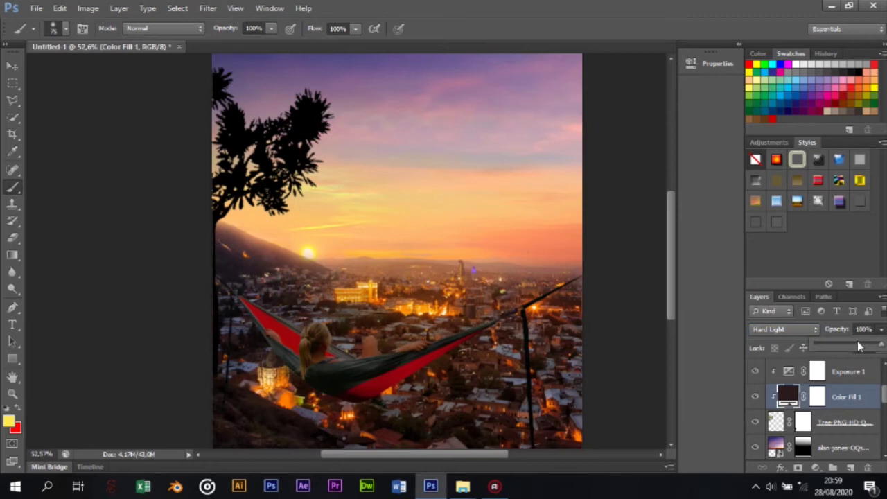
left_click(859, 345)
scroll(268, 224, "up", 3)
scroll(267, 224, "down", 1)
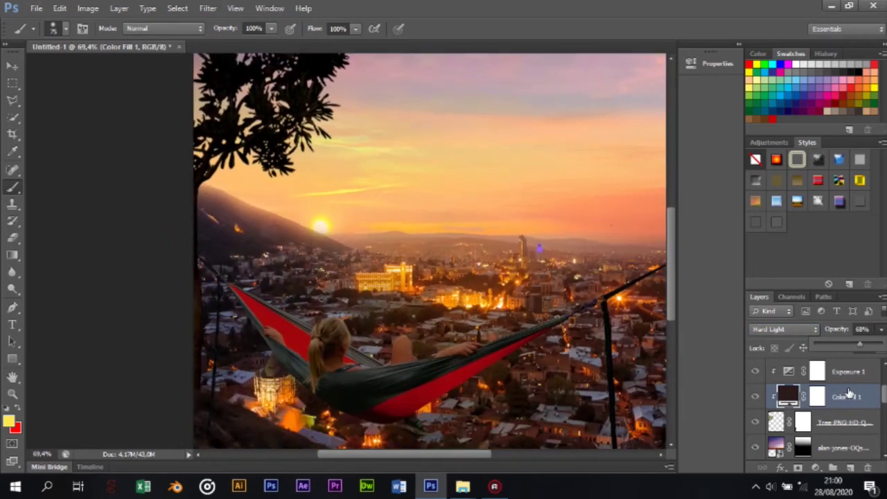
Delete the trial Color Fill 1 layer.
right_click(849, 393)
left_click(686, 83)
scroll(223, 275, "down", 3)
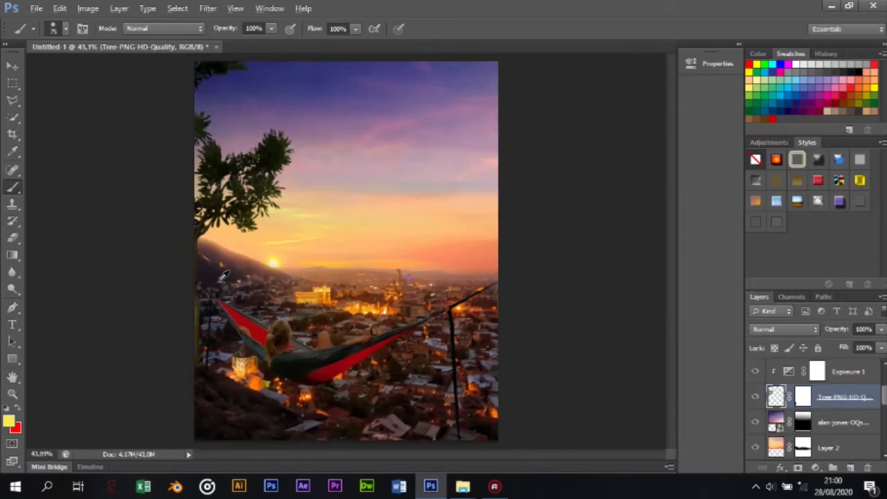
scroll(223, 275, "up", 1)
scroll(221, 277, "up", 2)
scroll(215, 284, "down", 2)
scroll(205, 289, "up", 2)
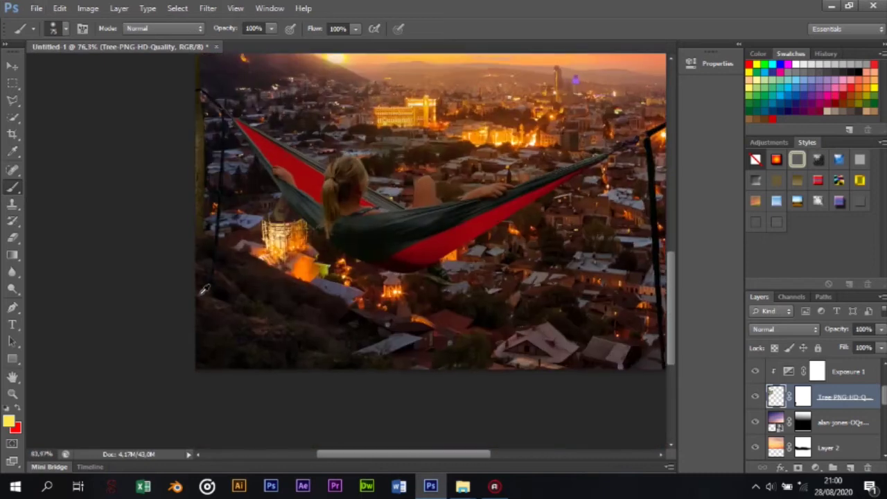
Add a Curves adjustment above the tree and lift the RGB curve to brighten it.
scroll(205, 289, "up", 2)
scroll(205, 289, "down", 1)
left_click(817, 467)
left_click(720, 261)
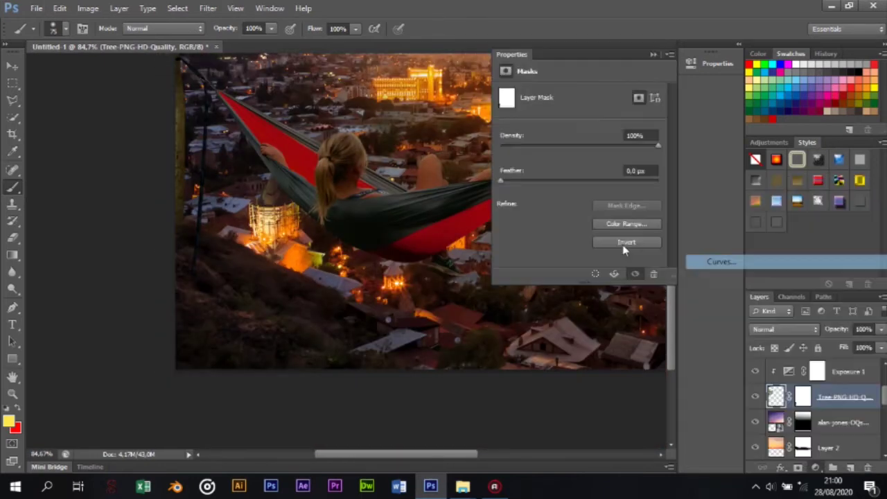
mouse_move(588, 188)
left_mouse_down()
mouse_move(608, 232)
mouse_move(611, 182)
mouse_move(634, 162)
mouse_move(629, 153)
left_mouse_up()
Bend the Blue channel curve and ease the Green curve back toward the diagonal.
scroll(416, 208, "up", 3)
left_click(571, 111)
left_click(541, 154)
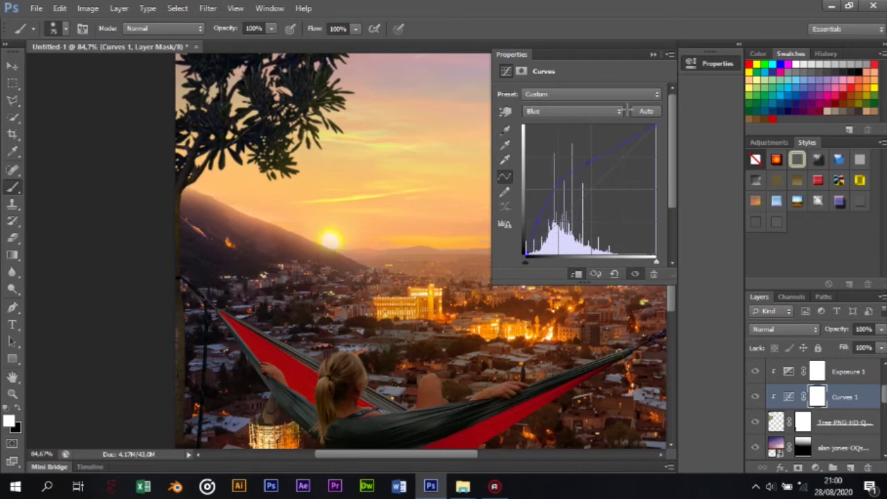
mouse_move(605, 143)
left_mouse_down()
mouse_move(605, 180)
mouse_move(605, 144)
left_mouse_up()
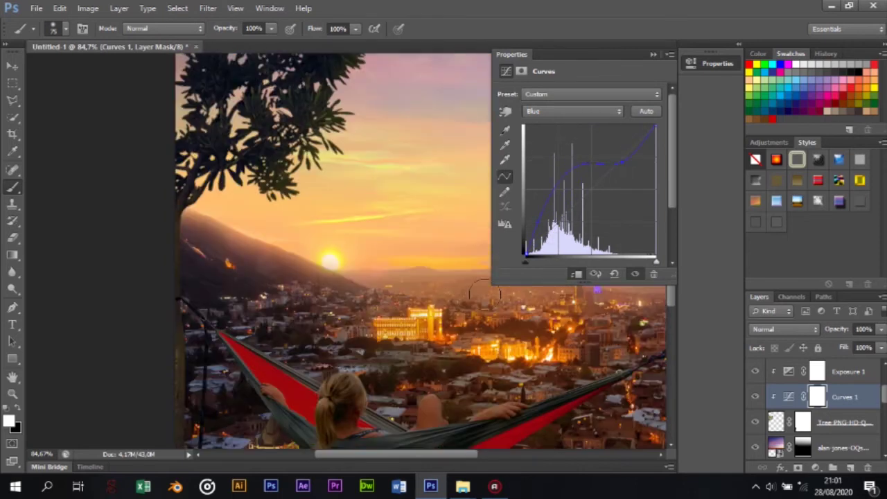
left_click(572, 111)
left_click(541, 144)
left_click_drag(603, 191, 595, 183)
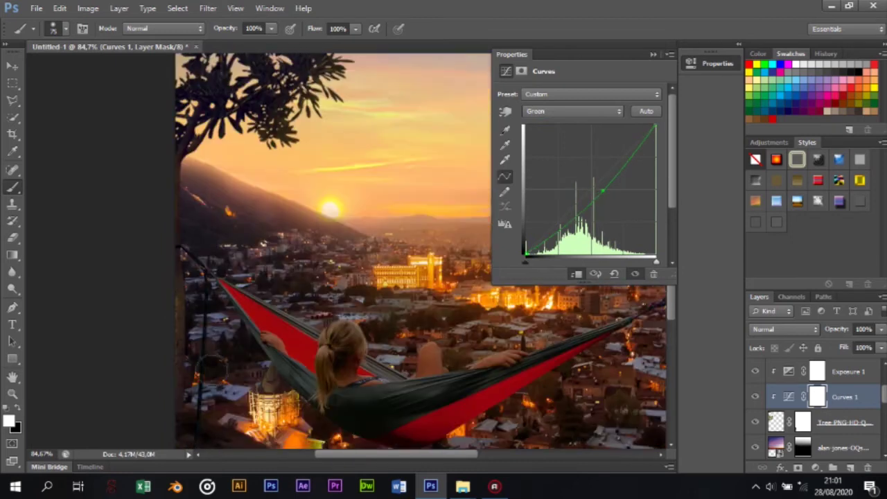
left_click(653, 54)
Target the tree layer's mask and pick a round brush.
left_click(802, 422)
scroll(174, 347, "up", 3)
right_click(191, 332)
double_click(226, 391)
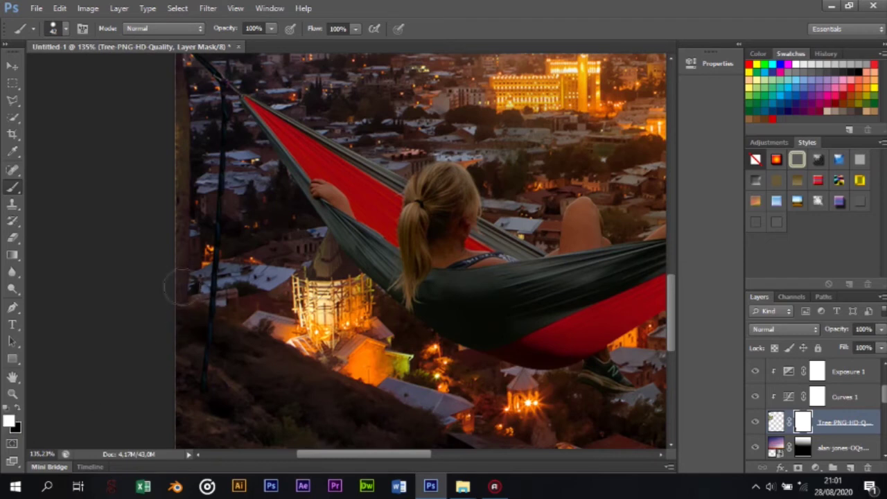
scroll(255, 332, "down", 5)
scroll(212, 410, "down", 2)
scroll(291, 311, "up", 3)
scroll(317, 312, "down", 2)
scroll(513, 350, "down", 1)
scroll(831, 416, "up", 5)
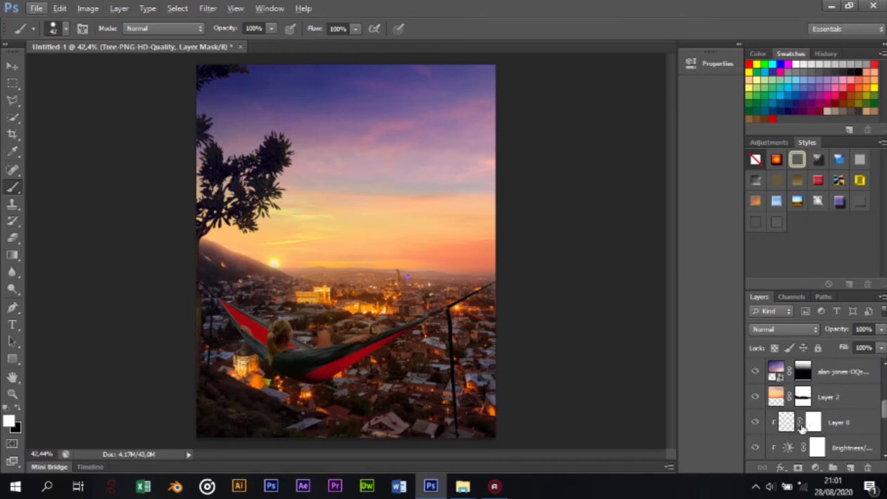
Add a near-black Solid Color fill above Layer 9 in Soft Light at 18% opacity.
left_click(832, 371)
left_click(815, 468)
left_click(766, 184)
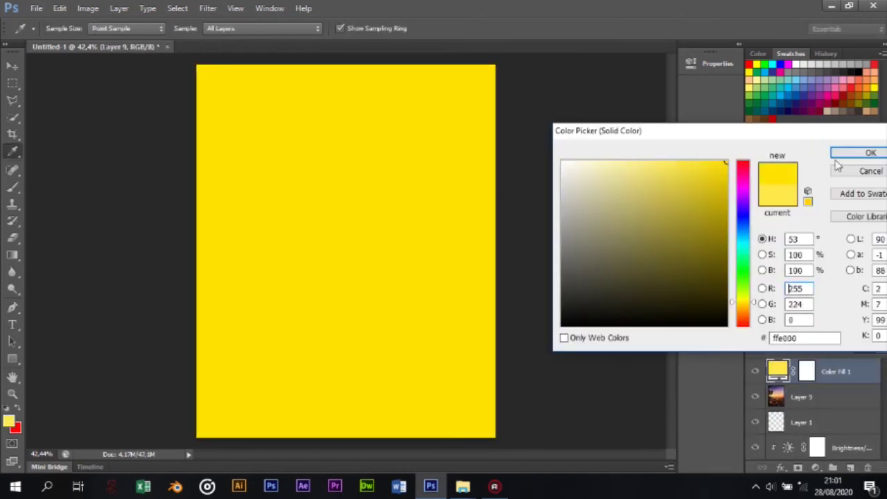
left_click(598, 307)
left_click(864, 148)
left_click(853, 150)
left_click(783, 329)
left_click(776, 170)
left_click(880, 329)
left_click_drag(878, 345, 838, 351)
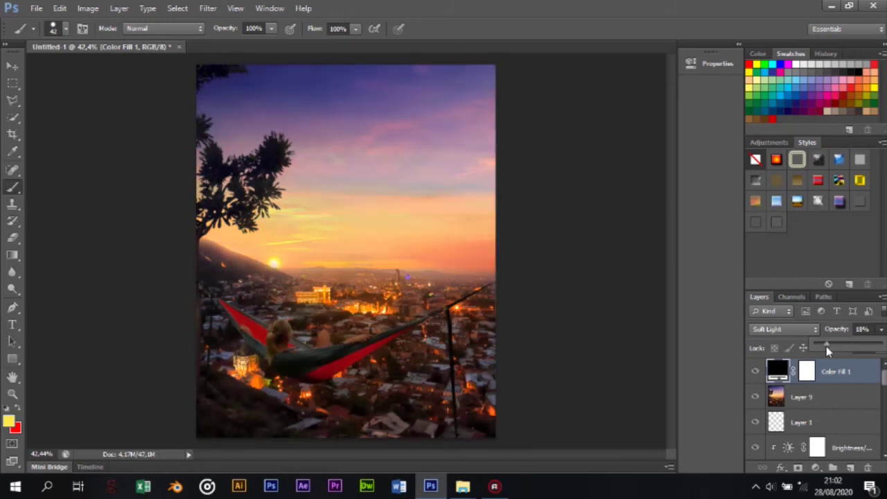
Add a Brightness/Contrast adjustment with brightness +14.
left_click(815, 467)
left_click(728, 228)
mouse_move(578, 125)
left_mouse_down()
mouse_move(605, 127)
mouse_move(586, 142)
left_mouse_up()
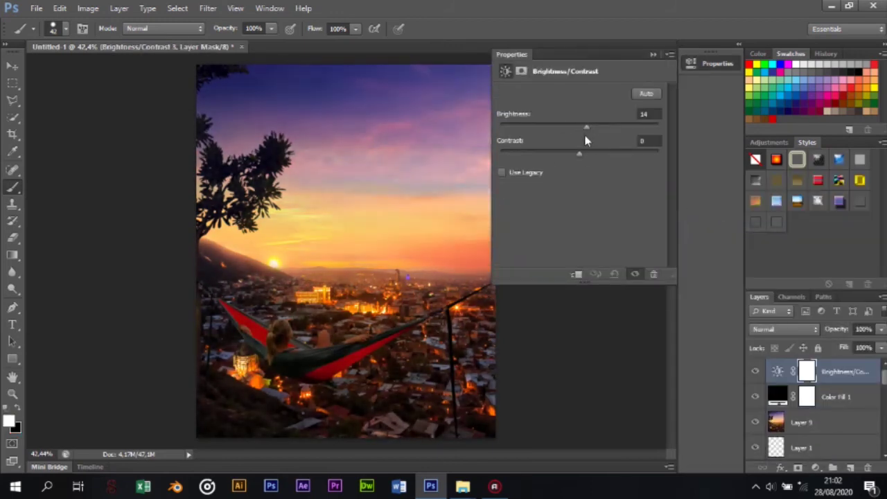
left_click(652, 55)
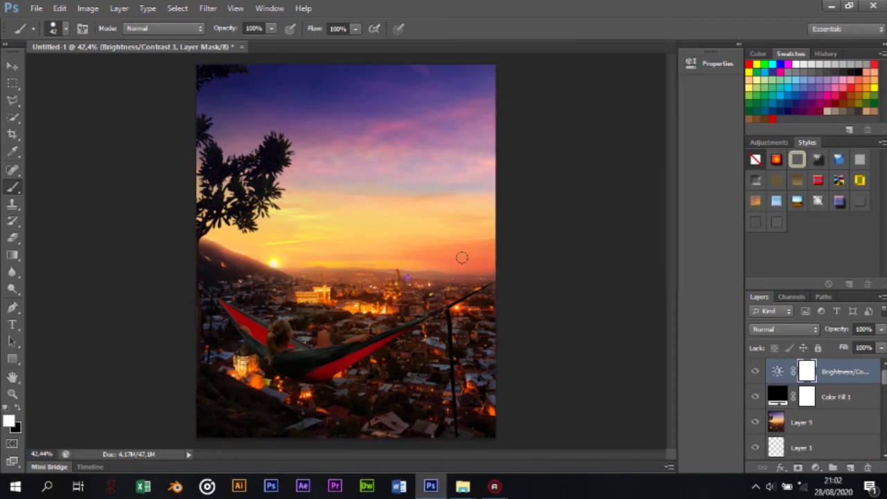
Add empty Layer 10 and choose the foreground-to-background gradient.
key("ctrl+shift+alt+n")
left_click(13, 257)
left_click(69, 28)
left_click(324, 103)
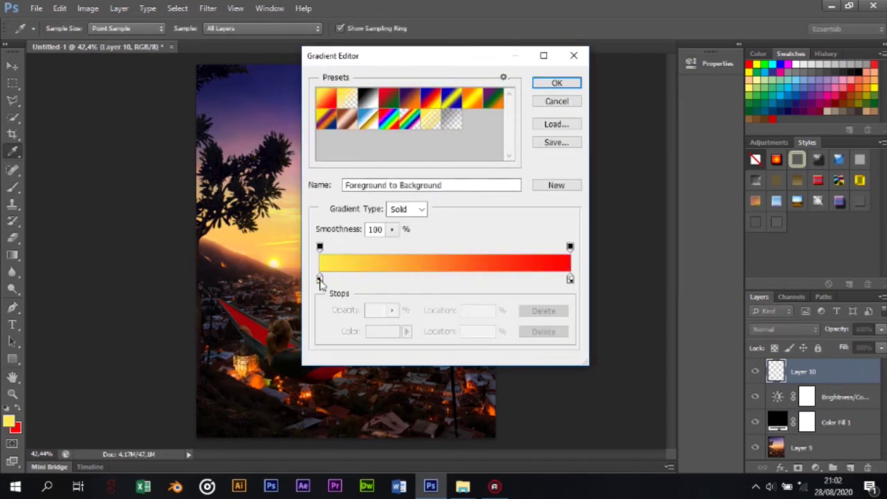
Make a navy-red-orange gradient, moving the red stop toward the middle.
double_click(319, 278)
left_click(862, 159)
left_click_drag(569, 279, 488, 278)
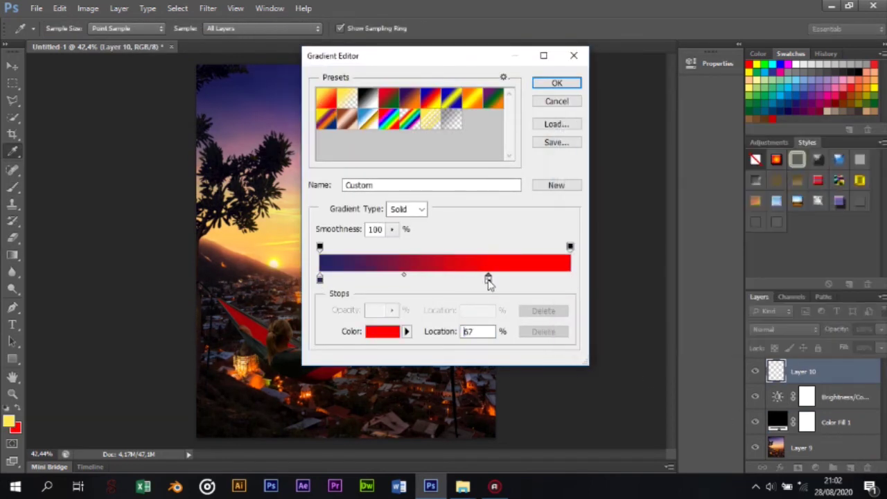
double_click(564, 279)
left_click(870, 153)
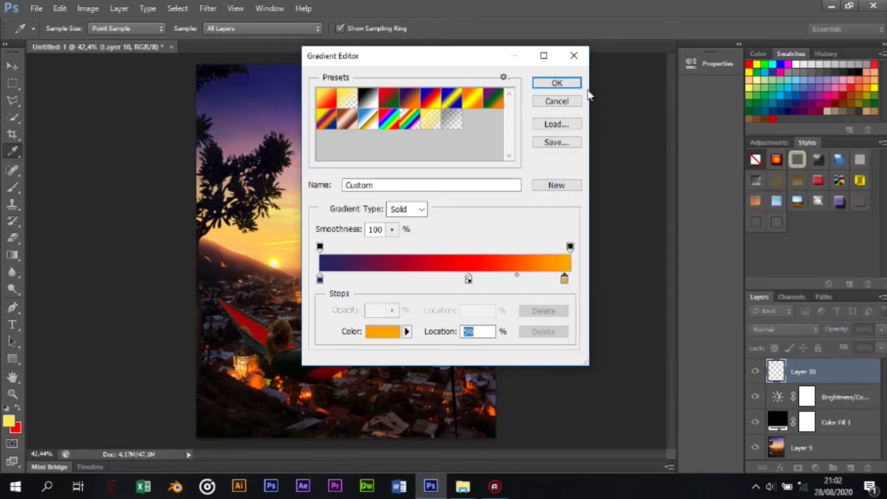
left_click(556, 83)
Draw the gradient from top to bottom of Layer 10, redoing it until it fits.
mouse_move(349, 402)
left_mouse_down()
mouse_move(350, 106)
mouse_move(357, 429)
left_mouse_up()
key("ctrl+z")
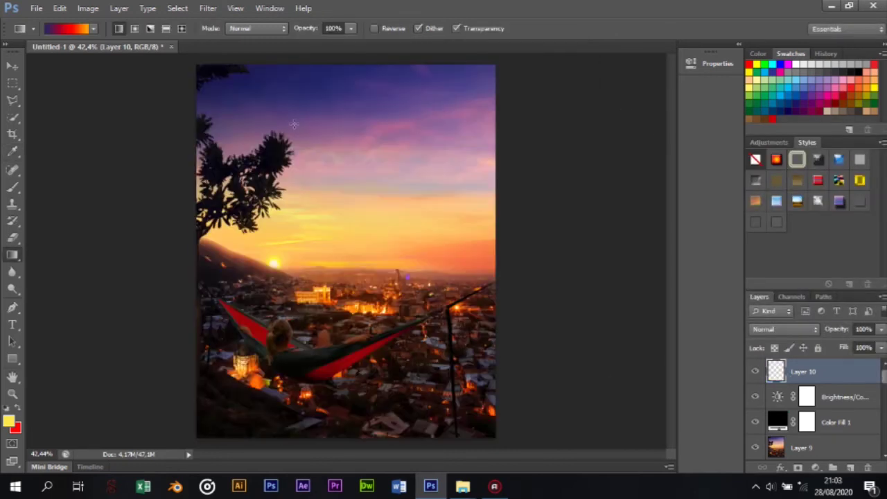
mouse_move(346, 67)
left_mouse_down()
mouse_move(335, 465)
mouse_move(346, 443)
left_mouse_up()
key("ctrl+z")
key("ctrl+z")
left_click_drag(333, 65, 347, 436)
key("ctrl+z")
left_click_drag(360, 66, 360, 436)
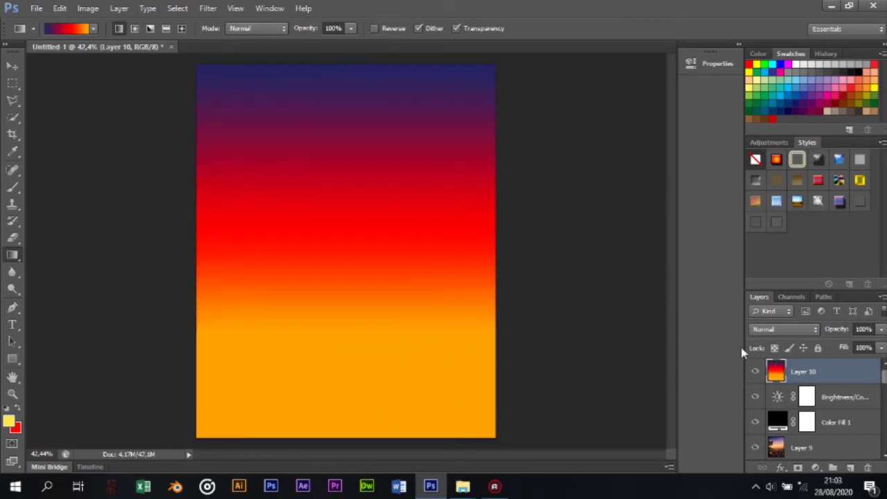
Blend Layer 10 as Soft Light at about 25% opacity, with Color Fill 1 moved above it.
left_click(782, 329)
left_click(776, 257)
left_click_drag(878, 337, 831, 350)
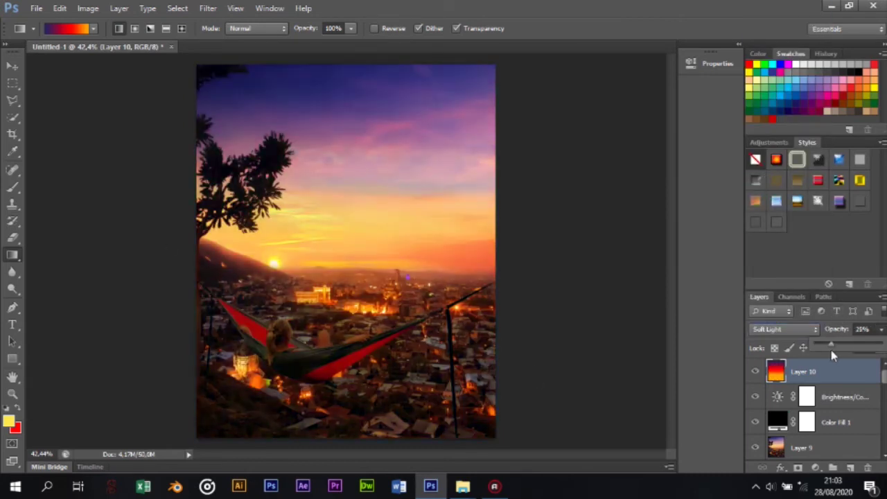
left_click_drag(826, 421, 826, 363)
left_click(824, 396)
Change Layer 10's blend mode to Hue after trying another mode.
left_click(783, 329)
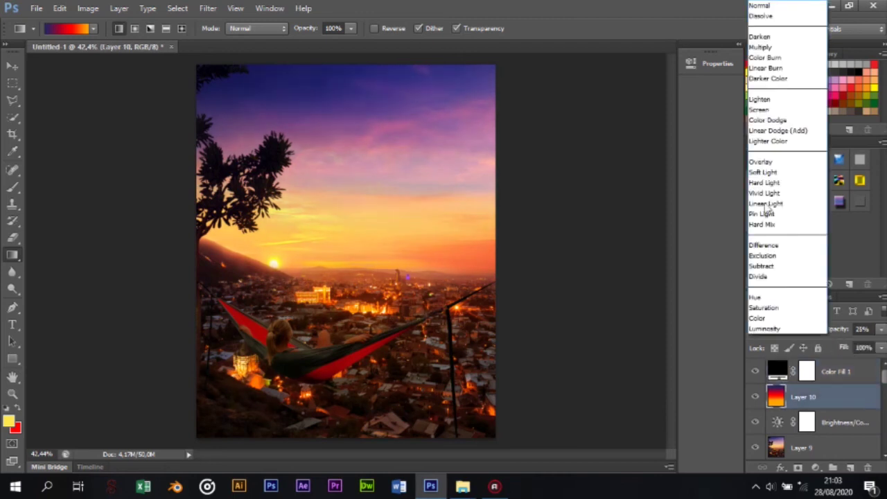
left_click(762, 162)
left_click(794, 332)
left_click(760, 297)
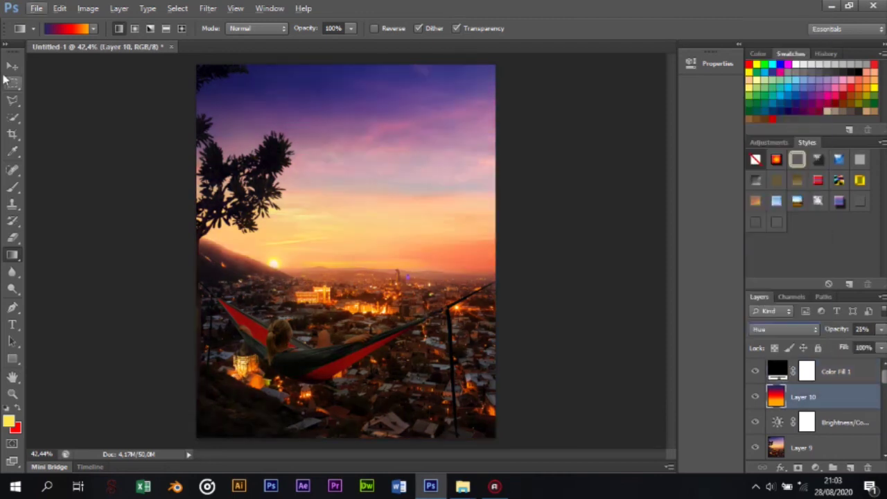
key("v")
scroll(242, 174, "up", 3)
scroll(242, 173, "down", 2)
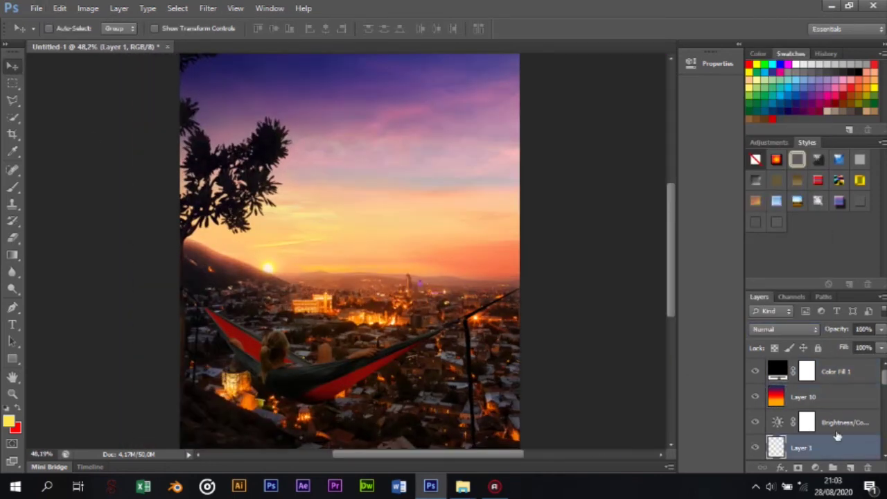
Convert the Tree-PNG-HD-Quality layer to a smart object.
scroll(817, 415, "down", 3)
scroll(817, 415, "down", 3)
left_click(838, 398)
right_click(839, 416)
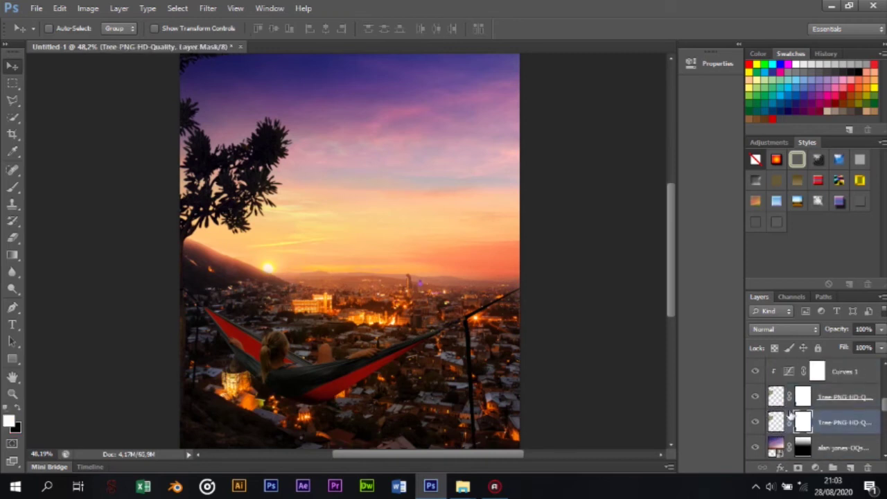
left_click(706, 102)
Apply Gaussian Blur with a larger radius to the tree and lower its opacity.
left_click(12, 187)
left_click(208, 9)
left_click(402, 249)
left_click_drag(655, 277, 690, 280)
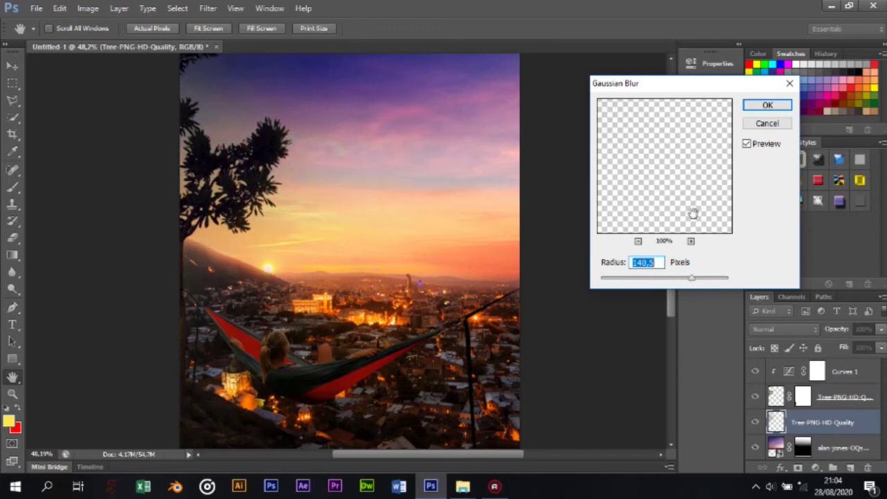
left_click(775, 124)
mouse_move(879, 329)
left_mouse_down()
mouse_move(866, 363)
mouse_move(848, 365)
left_mouse_up()
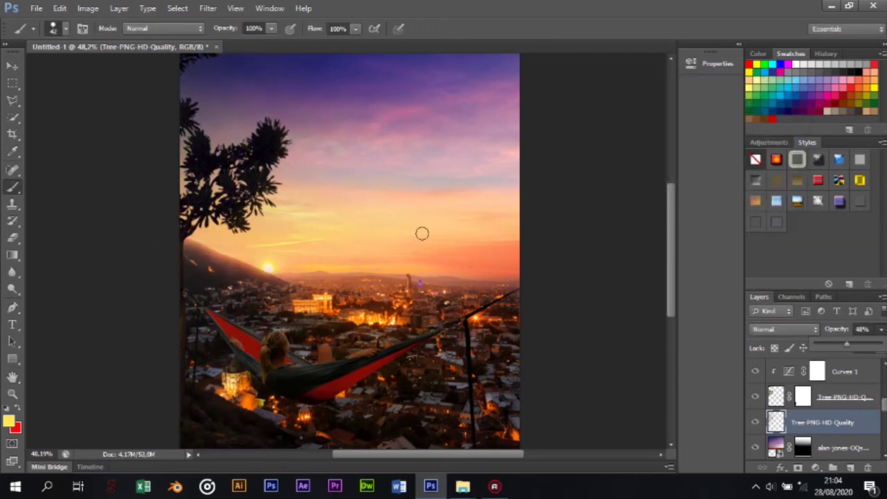
scroll(422, 234, "up", 2)
Duplicate the tree layer and rasterize the copy.
key("ctrl+j")
right_click(824, 397)
left_click(401, 263)
left_click(420, 195)
Apply Blur More and then Lens Blur with the more accurate preview to the tree copy.
left_click(208, 8)
mouse_move(214, 140)
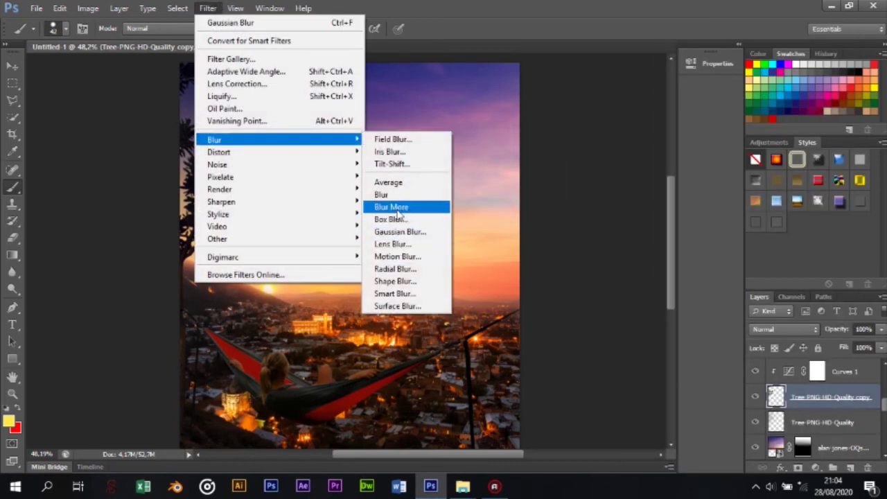
left_click(385, 210)
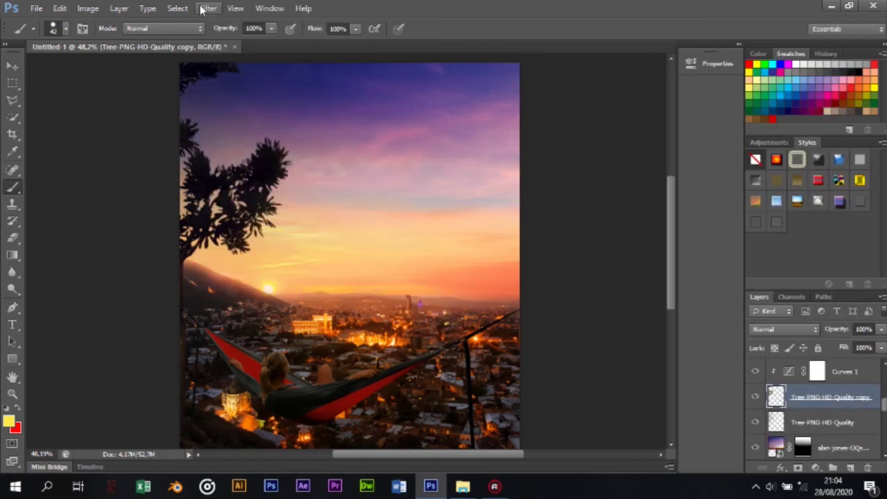
left_click(208, 8)
left_click(411, 231)
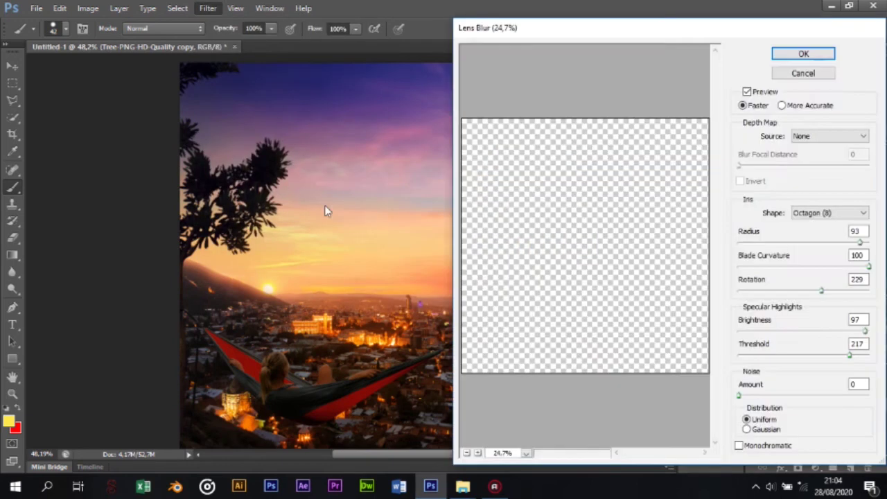
left_click(781, 105)
left_click(803, 53)
scroll(305, 295, "up", 1)
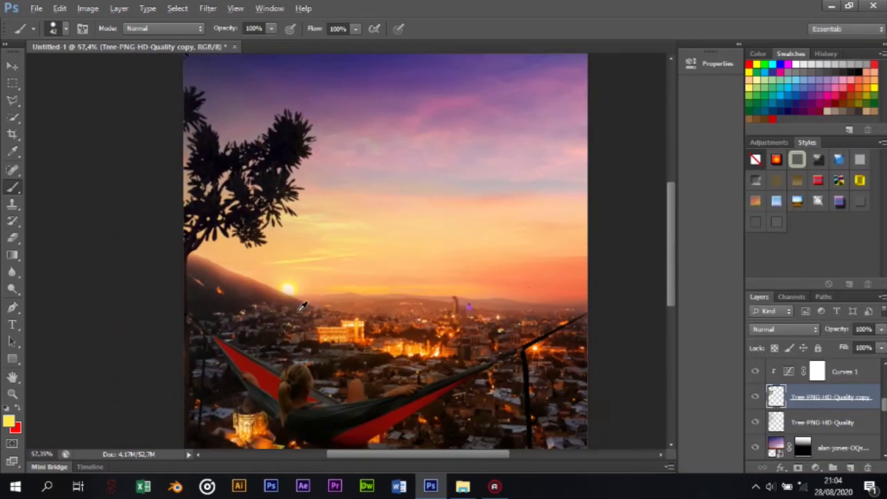
scroll(305, 295, "up", 3)
scroll(305, 295, "down", 3)
scroll(305, 294, "down", 1)
scroll(415, 332, "up", 1)
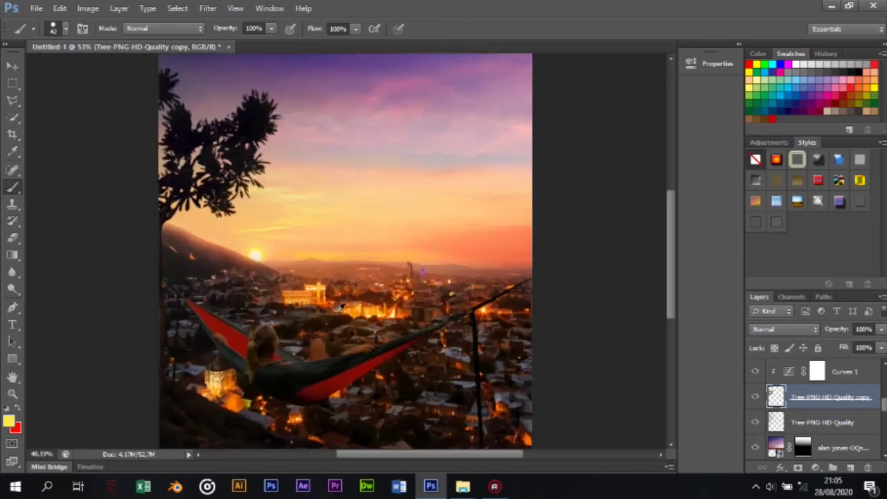
left_click(816, 468)
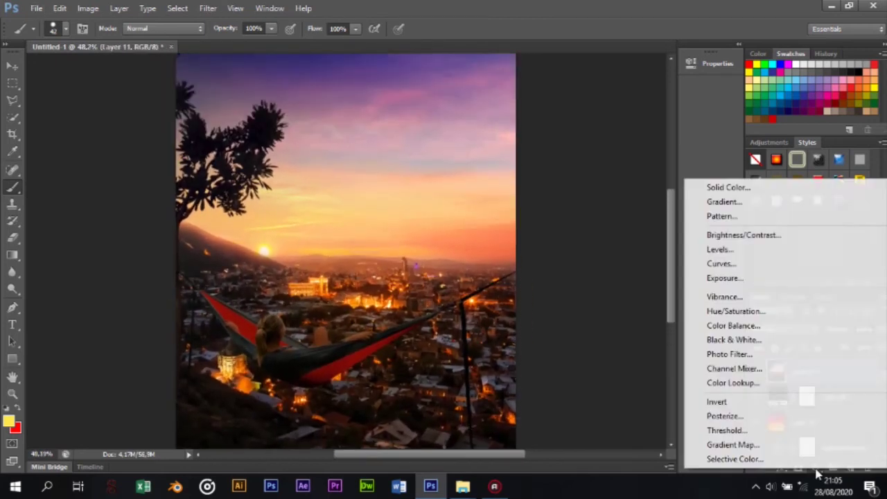
Add a Brightness/Contrast adjustment with brightness 16 and increased contrast.
left_click(732, 231)
left_click_drag(582, 129, 590, 132)
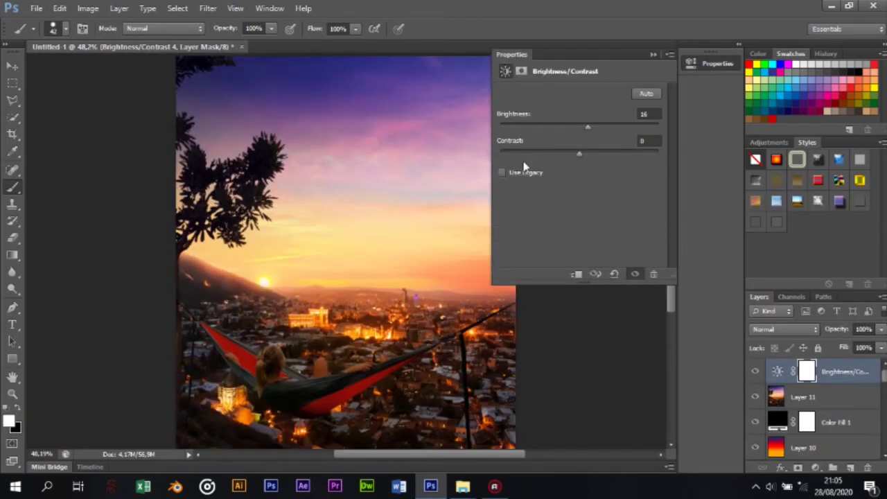
left_click_drag(550, 160, 600, 172)
Add a Color Balance adjustment shifting the midtones toward cyan.
left_click(815, 467)
left_click(713, 315)
mouse_move(559, 125)
left_mouse_down()
mouse_move(552, 149)
mouse_move(572, 171)
mouse_move(554, 149)
mouse_move(554, 126)
left_mouse_up()
scroll(550, 339, "up", 1)
scroll(551, 340, "up", 1)
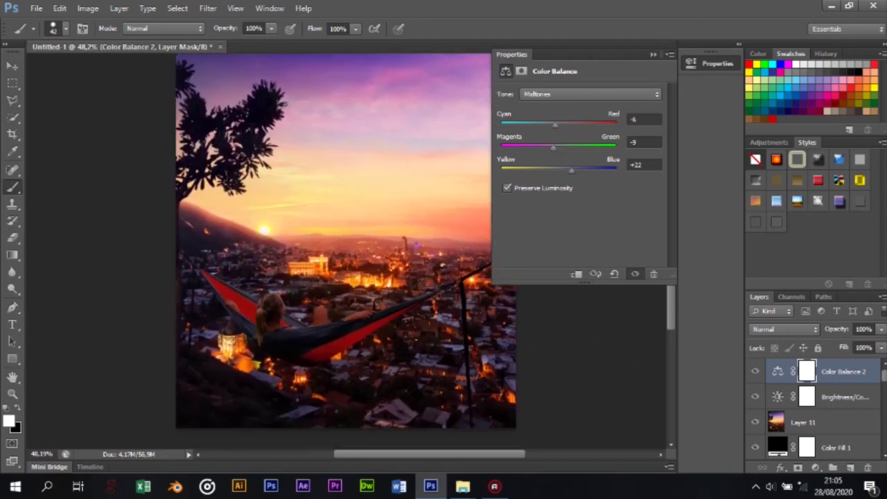
Add a Levels adjustment above Brightness/Contrast, brightening the midtones with output black left at 0.
left_click(841, 396)
scroll(307, 247, "down", 2)
scroll(307, 247, "up", 3)
left_click(815, 468)
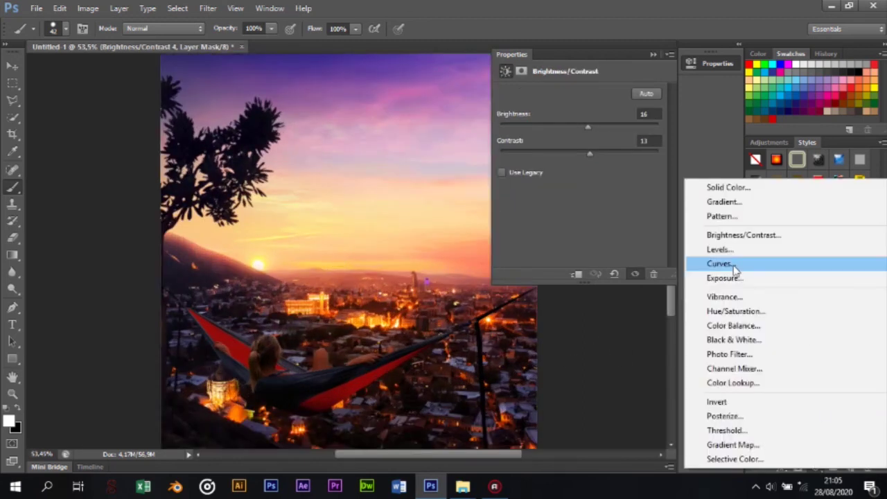
left_click(719, 249)
left_click_drag(517, 227, 528, 228)
left_click_drag(588, 188, 592, 188)
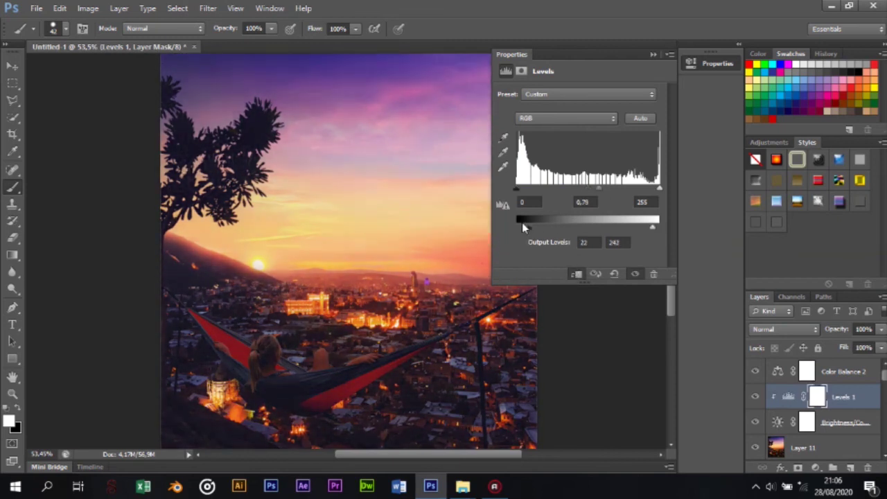
left_click_drag(528, 228, 516, 228)
left_click_drag(599, 188, 585, 188)
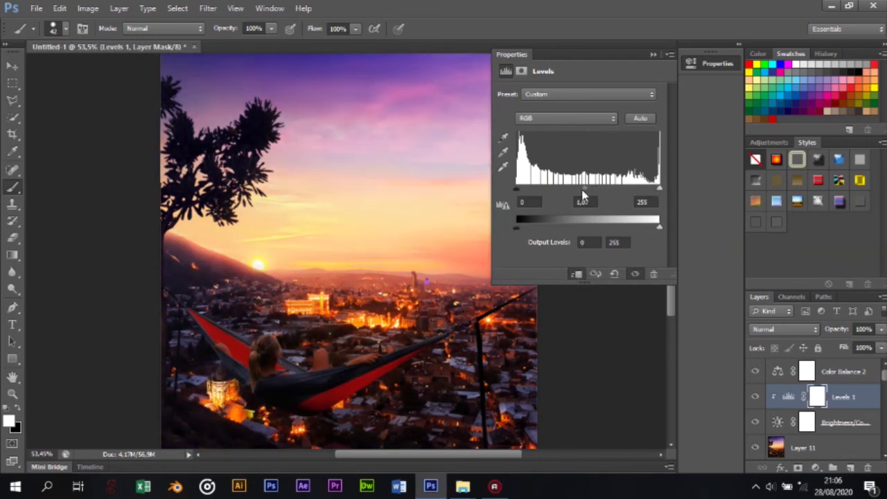
Fit the whole image in the window and minimize Photoshop to File Explorer.
left_click(653, 54)
key("ctrl+0")
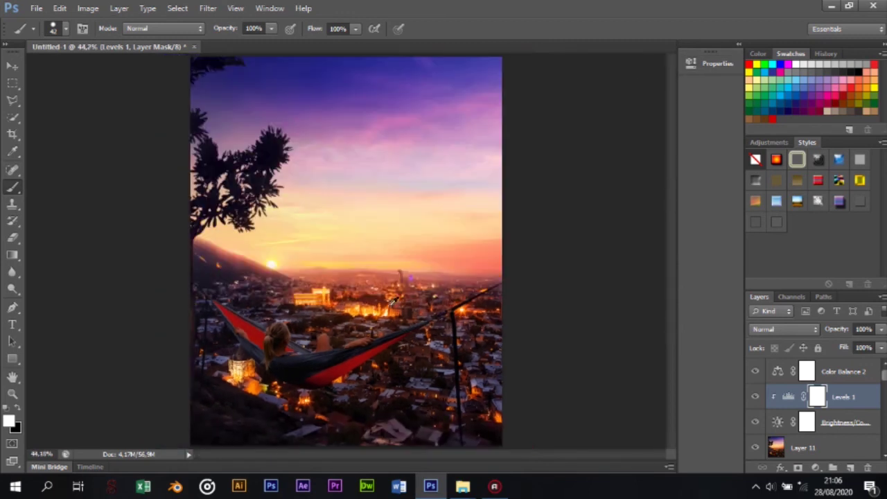
left_click(830, 6)
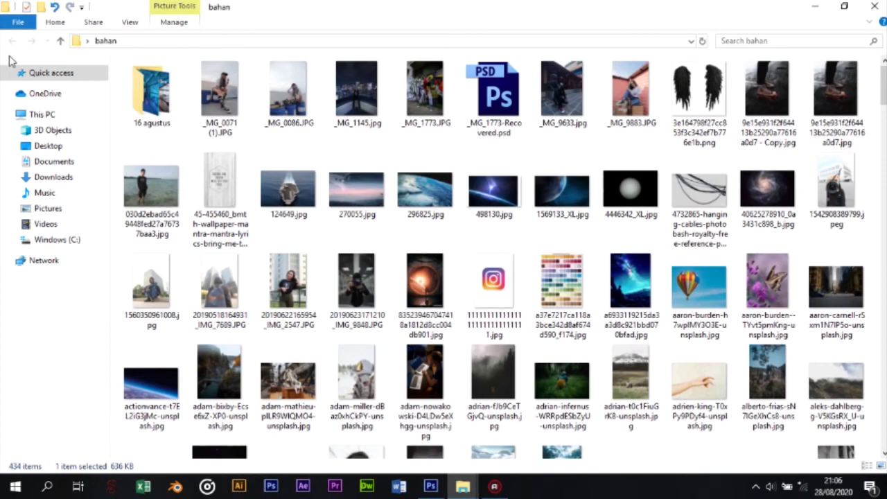
Go to the Desktop, open the bahan folder, and return to the Desktop.
left_click(47, 146)
double_click(249, 111)
left_click(12, 40)
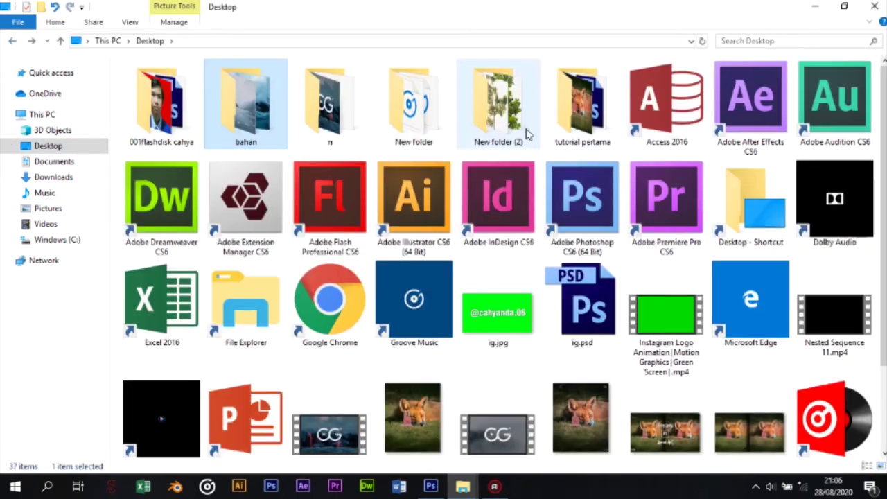